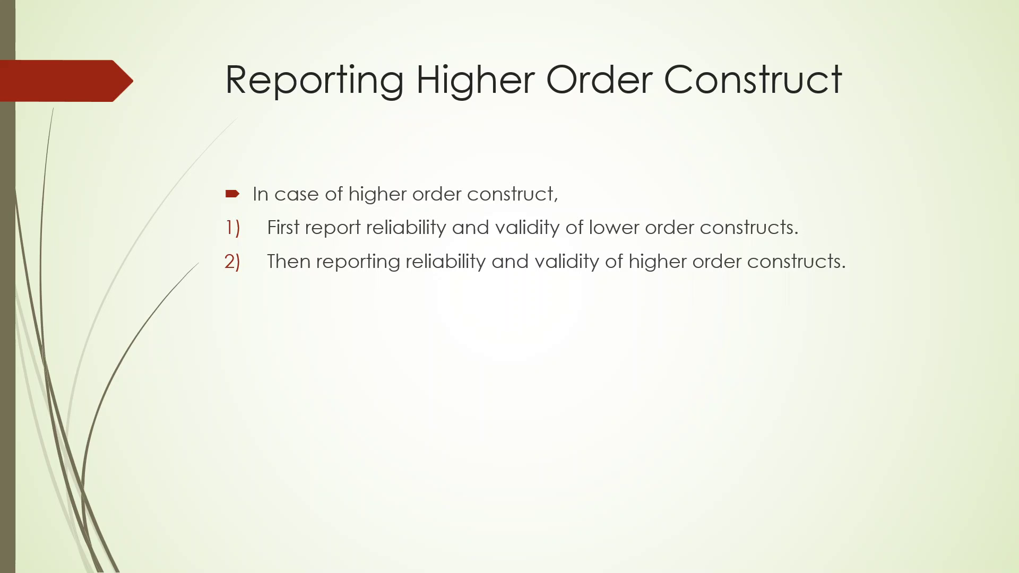
Step: Leave the slideshow, switch to SmartPLS and widen the drawing area of the demo model
key(Escape)
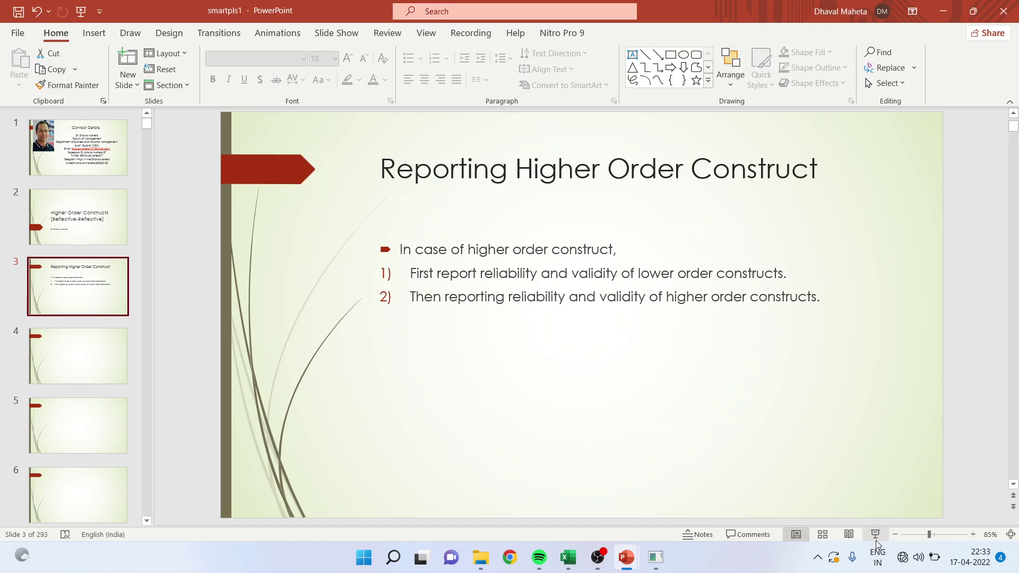
click(656, 558)
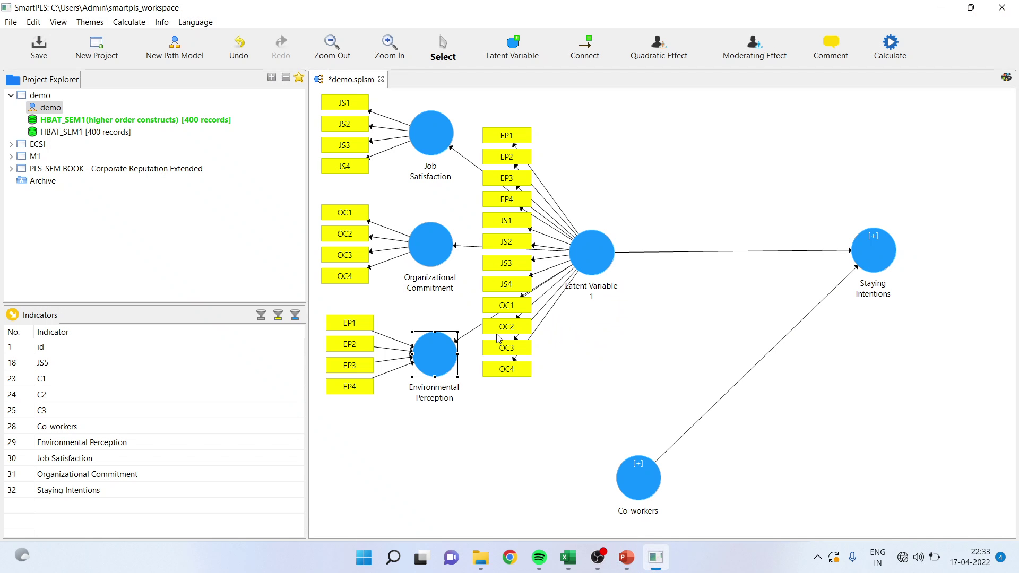
click(307, 176)
drag(307, 178, 236, 178)
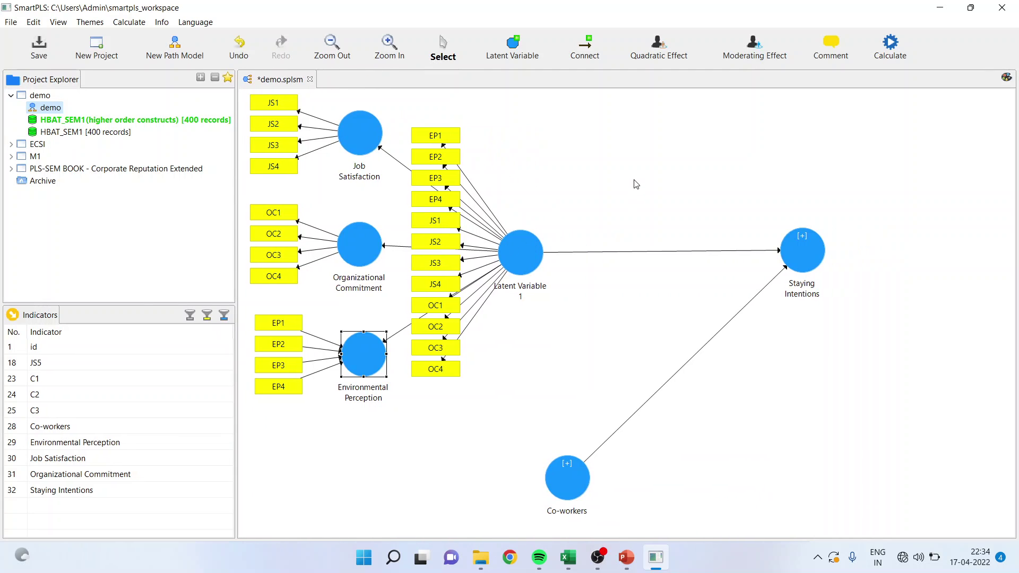
Step: Switch the Environmental Perception construct to reflective measurement, matching Job Satisfaction and Organizational Commitment
click(365, 141)
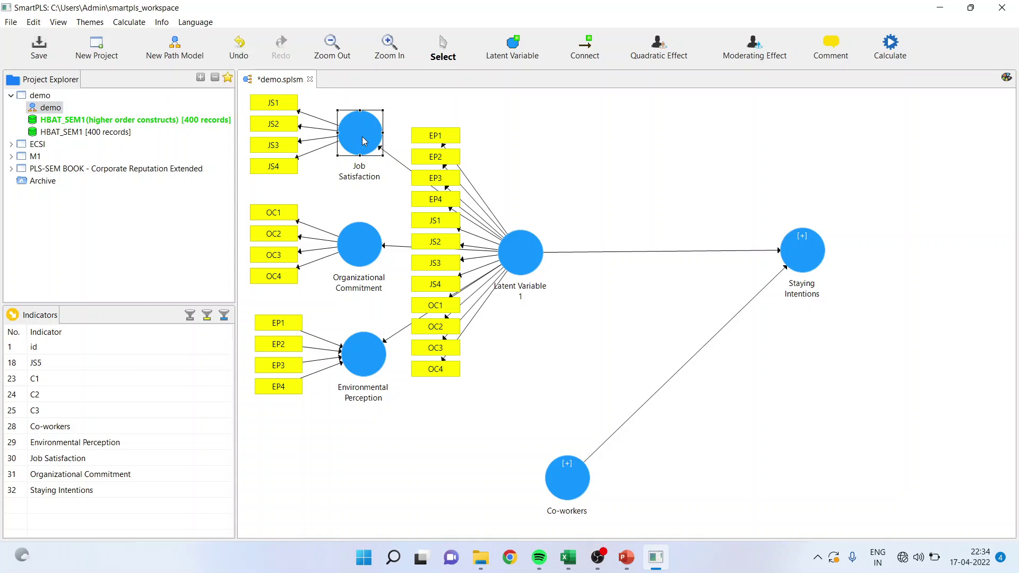
click(364, 258)
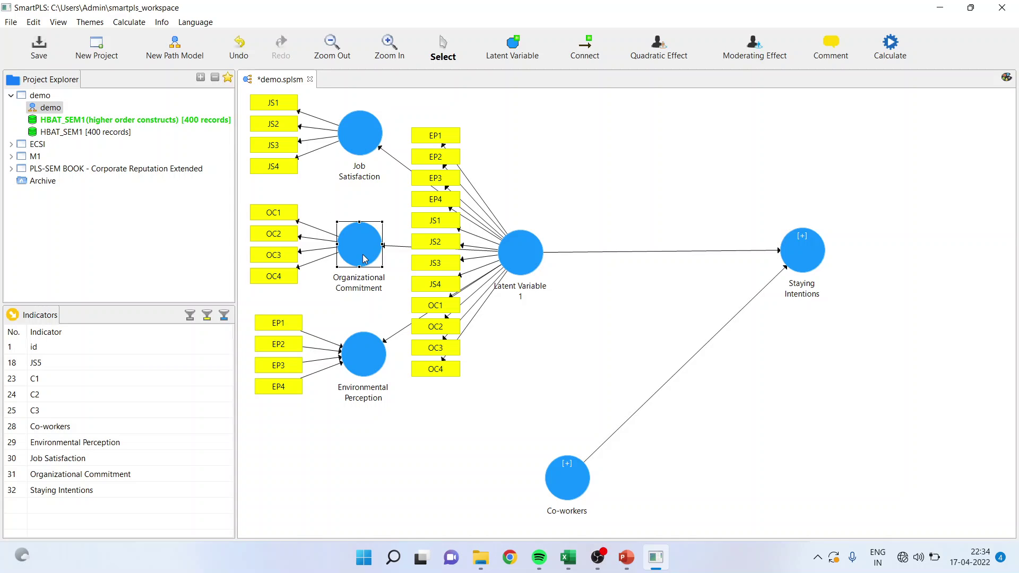
click(372, 361)
right_click(372, 362)
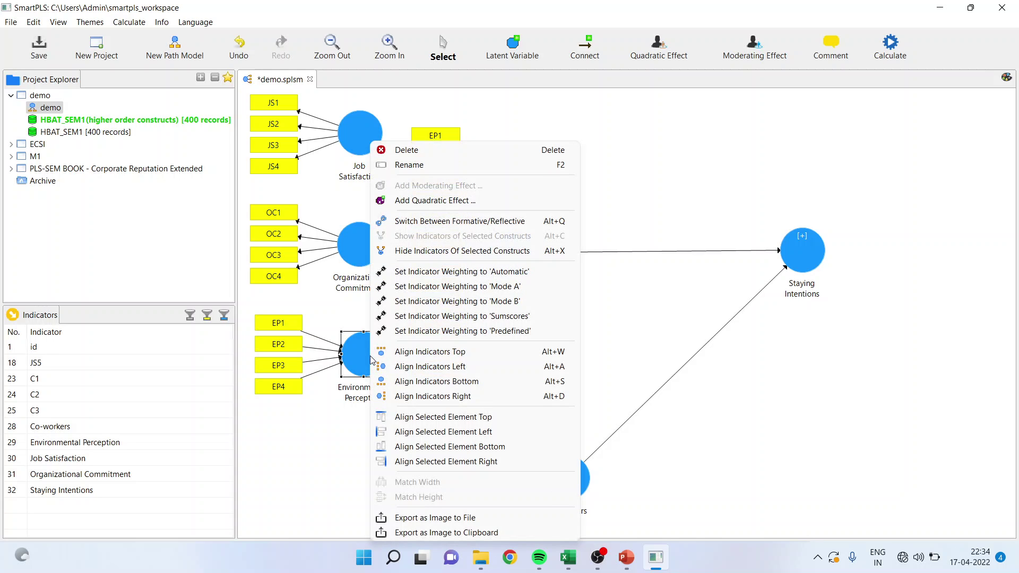
click(429, 221)
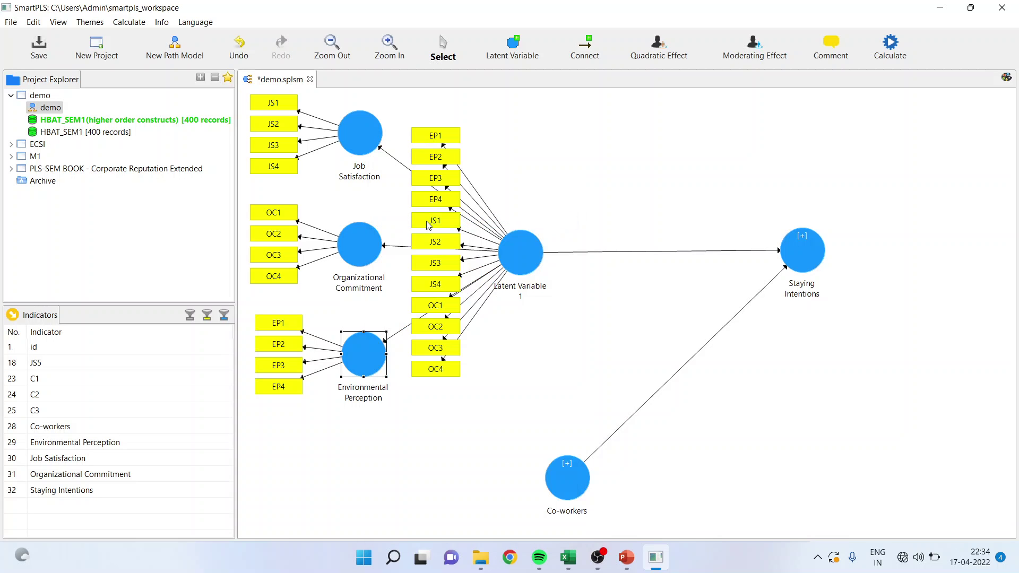
Step: Hide the indicators of Latent Variable 1 and review its three lower order constructs
right_click(523, 264)
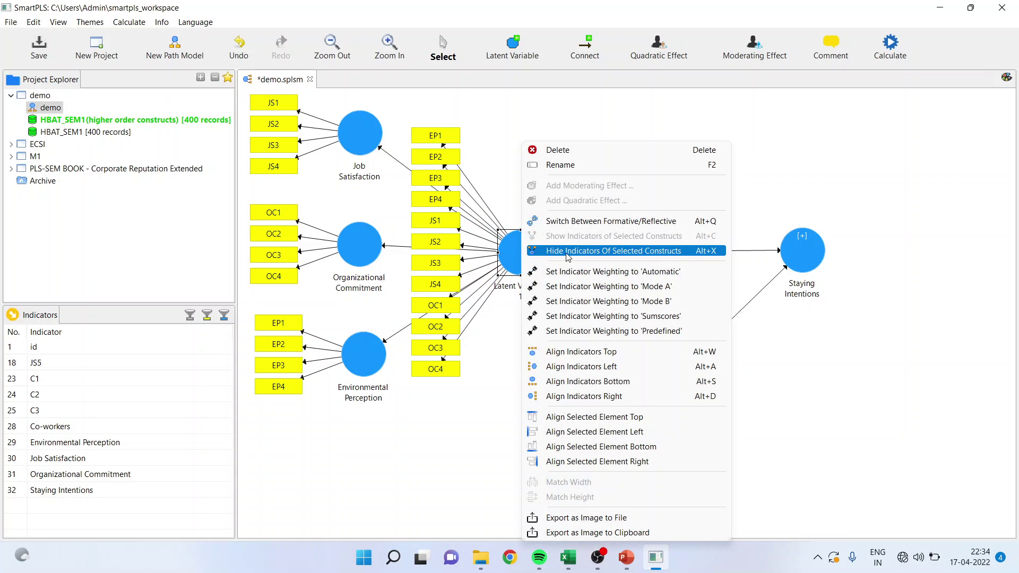
click(567, 254)
click(360, 141)
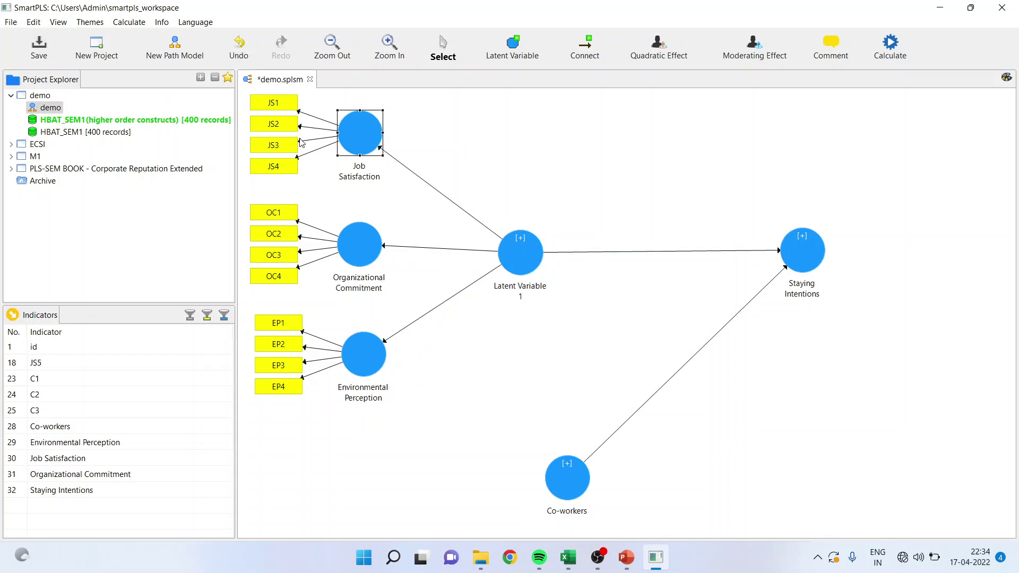
click(523, 260)
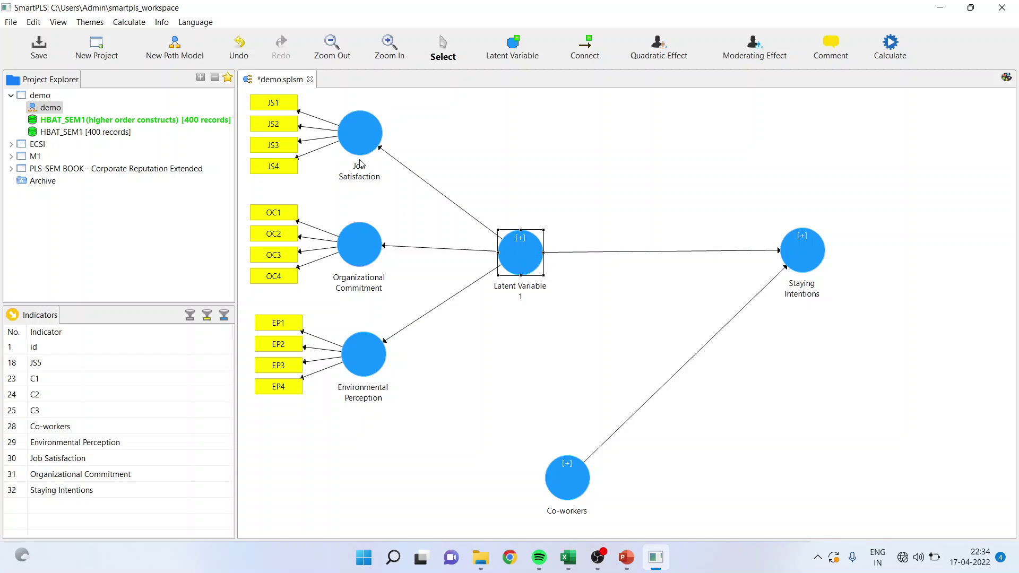
click(366, 248)
click(368, 369)
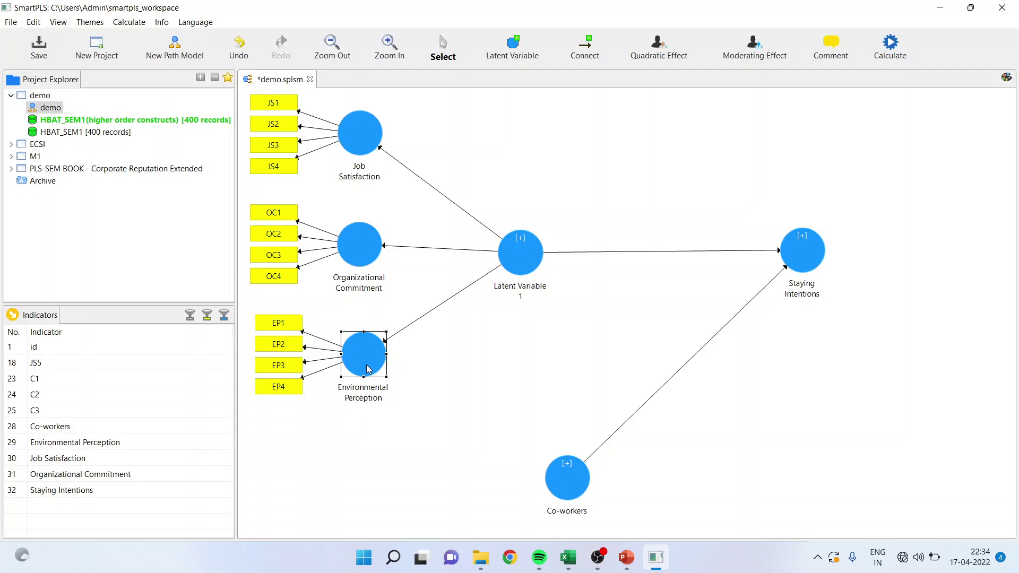
Step: Rename the construct Latent Variable 1 as HOC
right_click(523, 261)
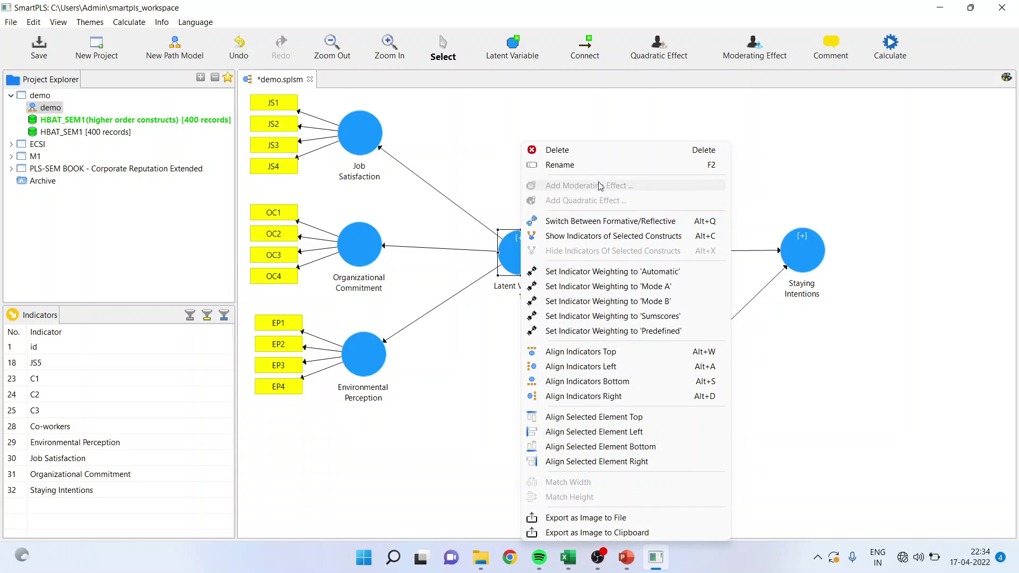
click(595, 165)
text(HOC)
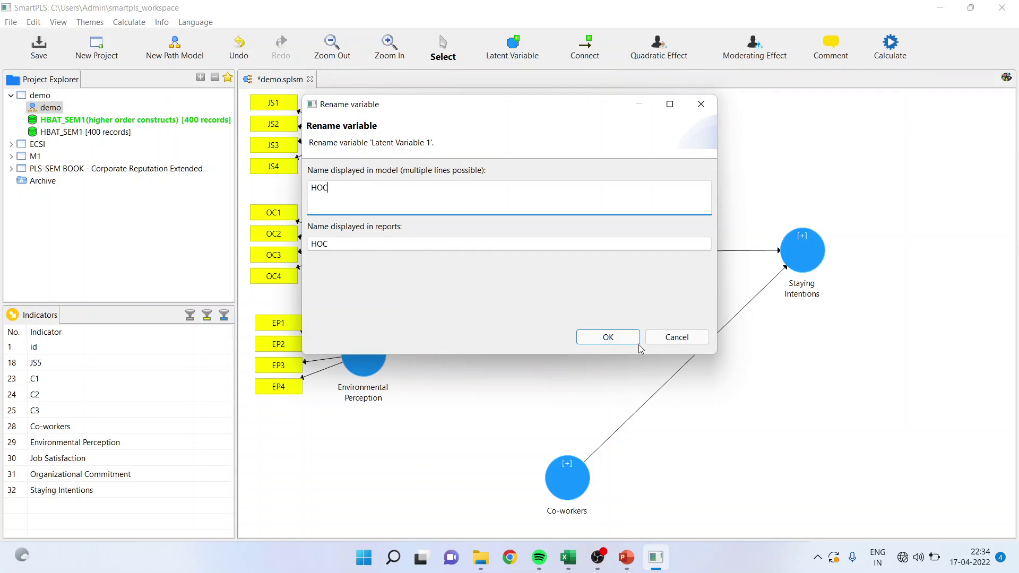
click(598, 339)
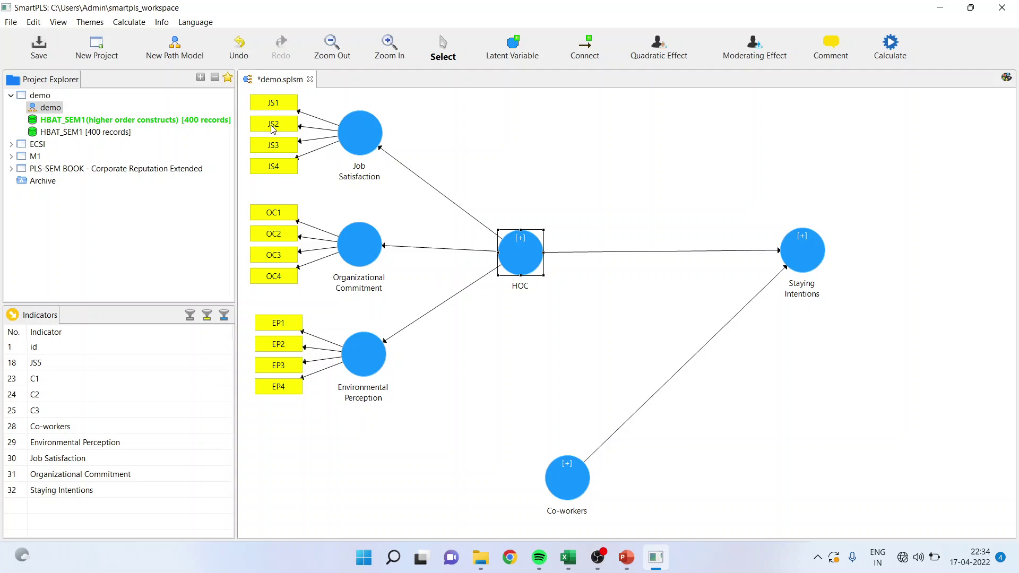
Step: Show the indicators of the HOC construct and draw a path from HOC to Co-workers
right_click(532, 264)
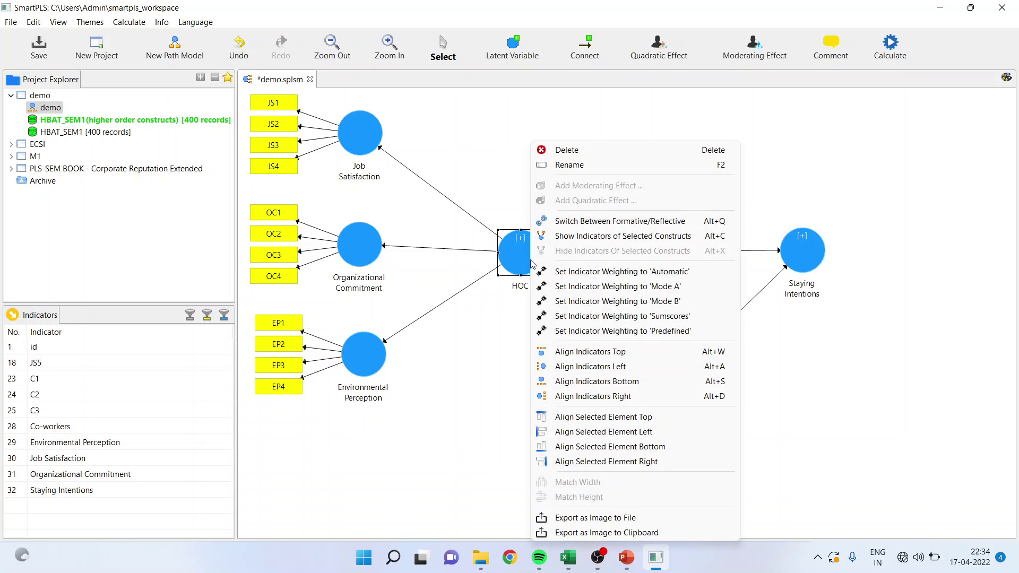
click(587, 235)
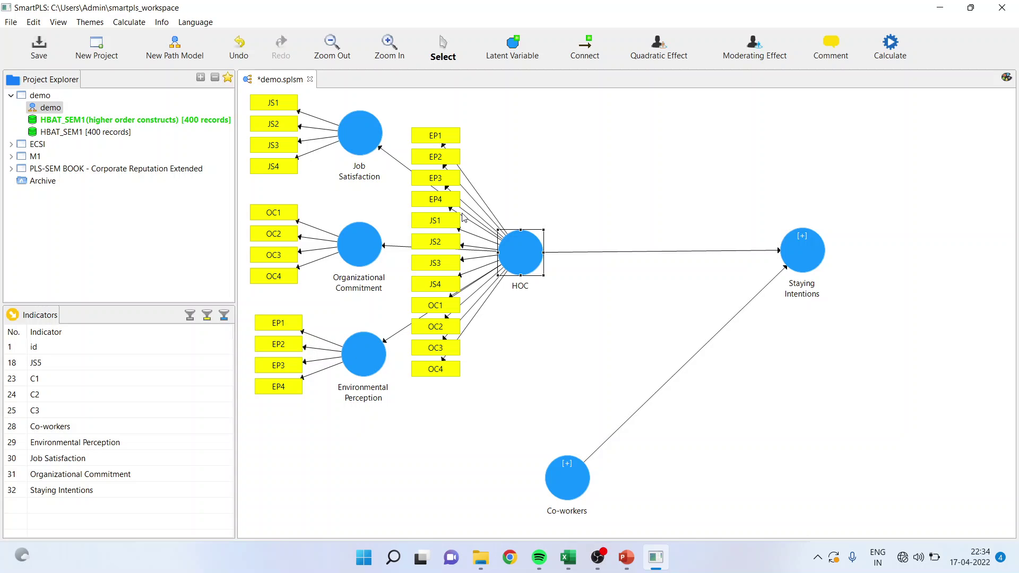
click(585, 47)
drag(537, 240, 567, 475)
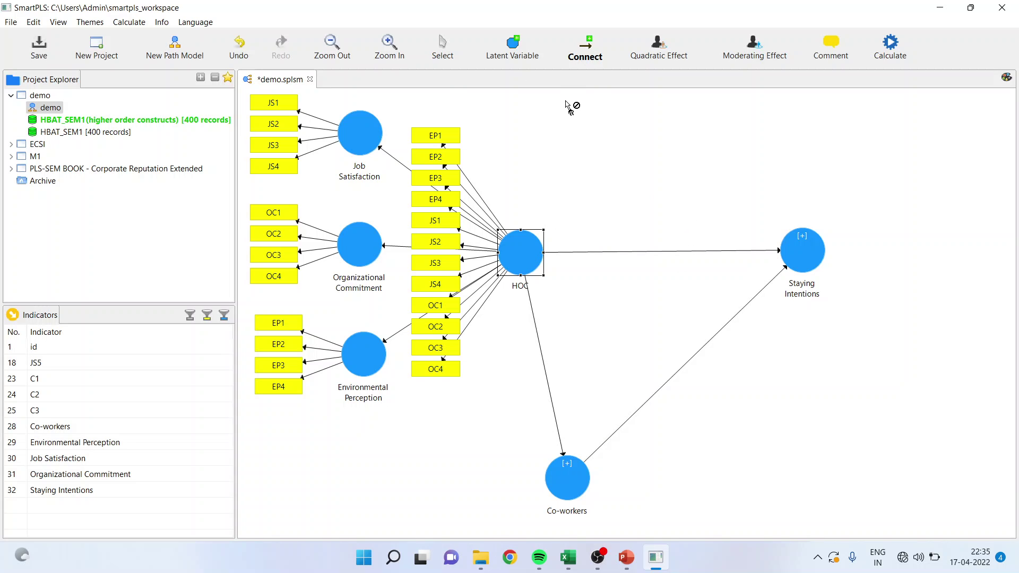
click(442, 53)
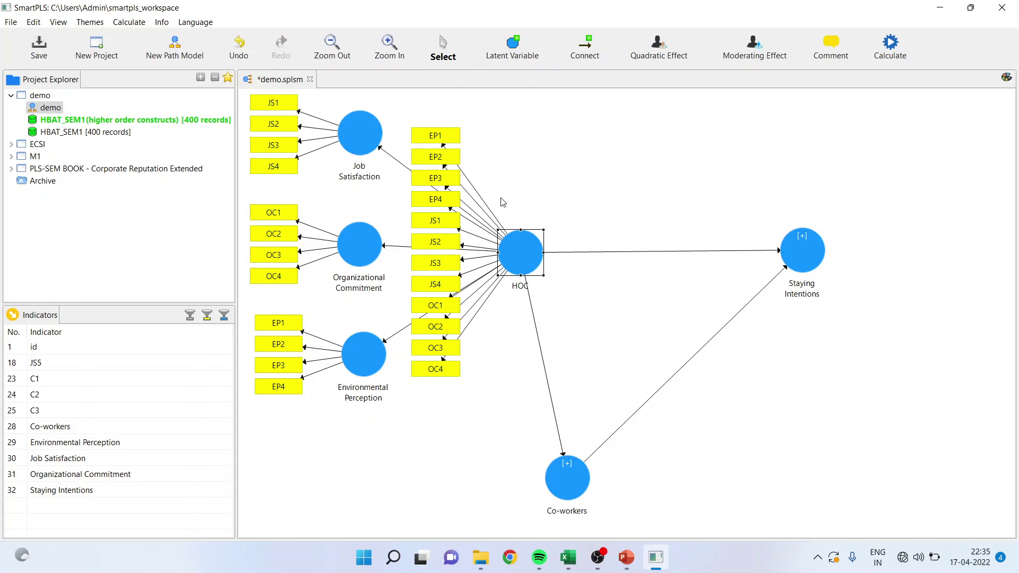
Step: Align the HOC indicators to the right of the construct and move Co-workers rightward, clear of them
right_click(525, 258)
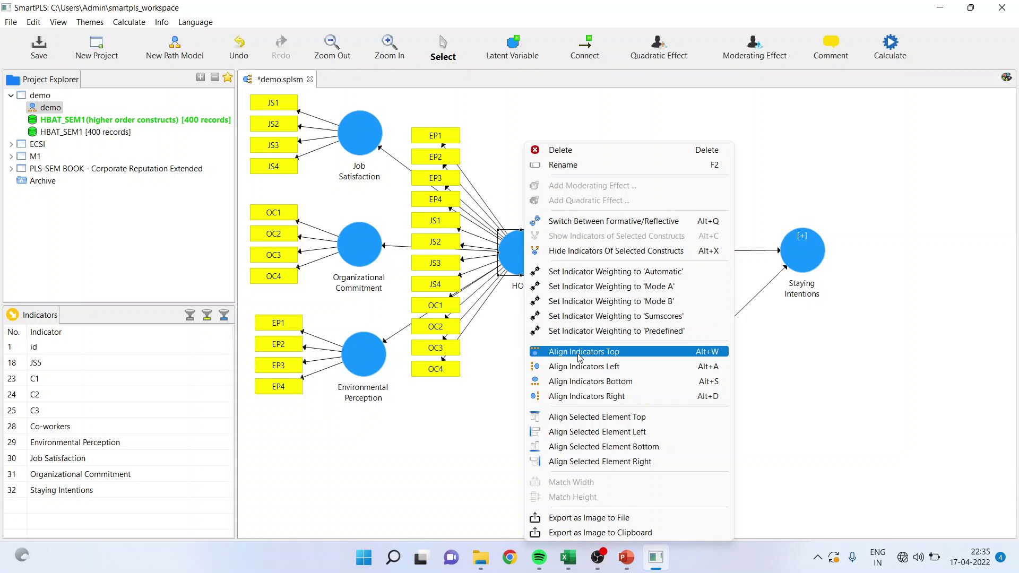
click(605, 397)
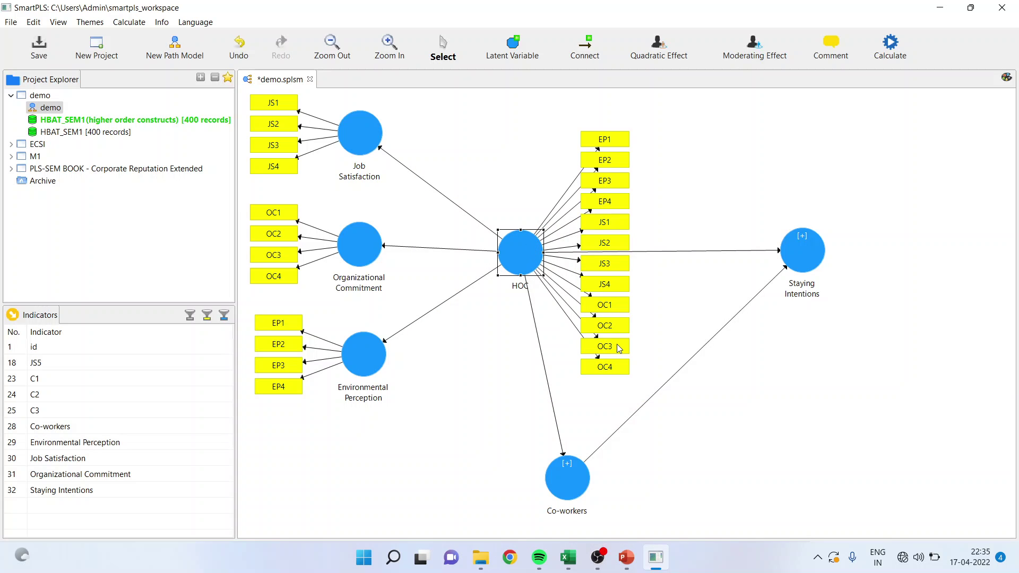
drag(575, 486, 652, 474)
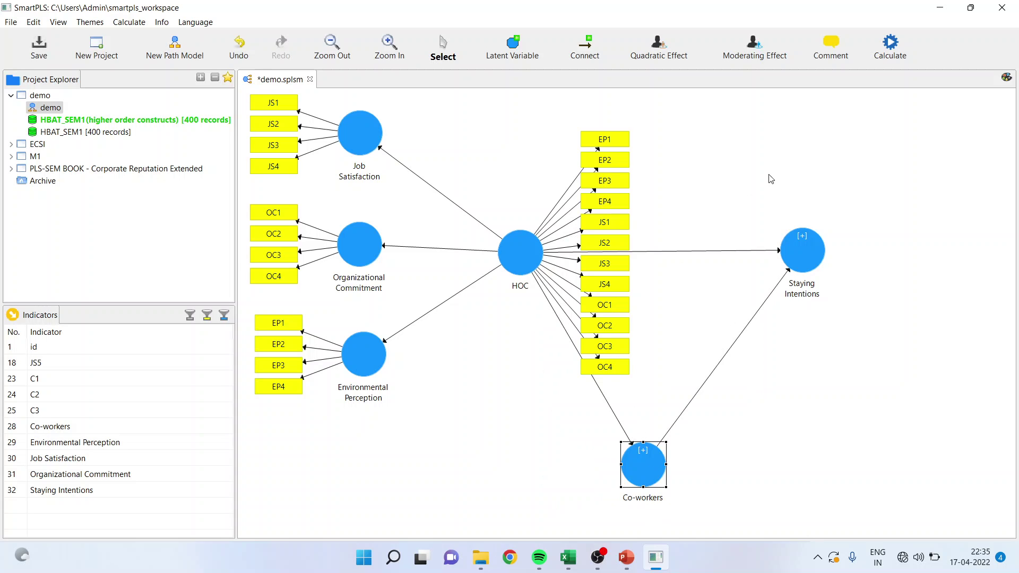
Step: Run the PLS Algorithm calculation on the demo model
click(891, 55)
click(888, 59)
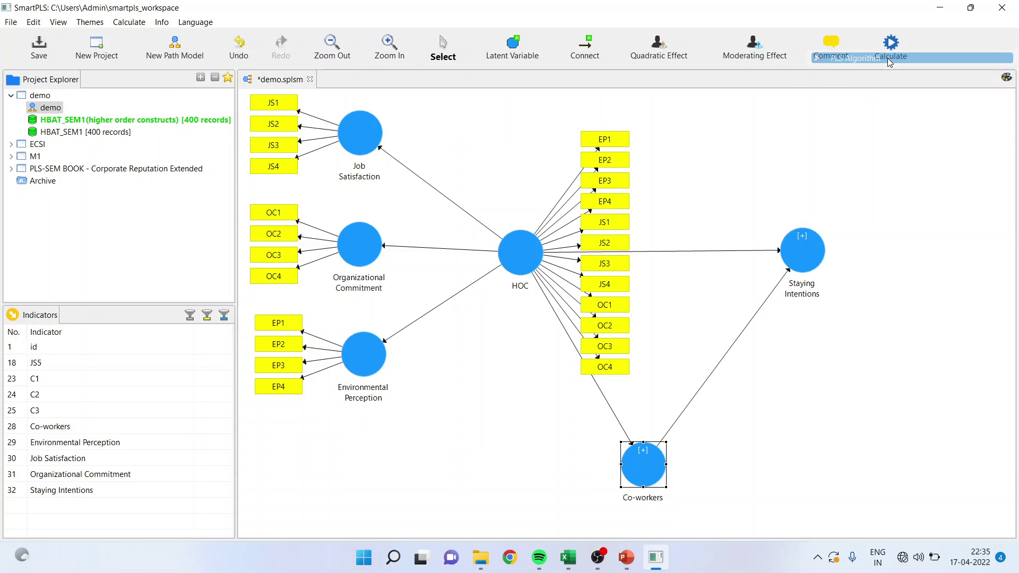
click(860, 421)
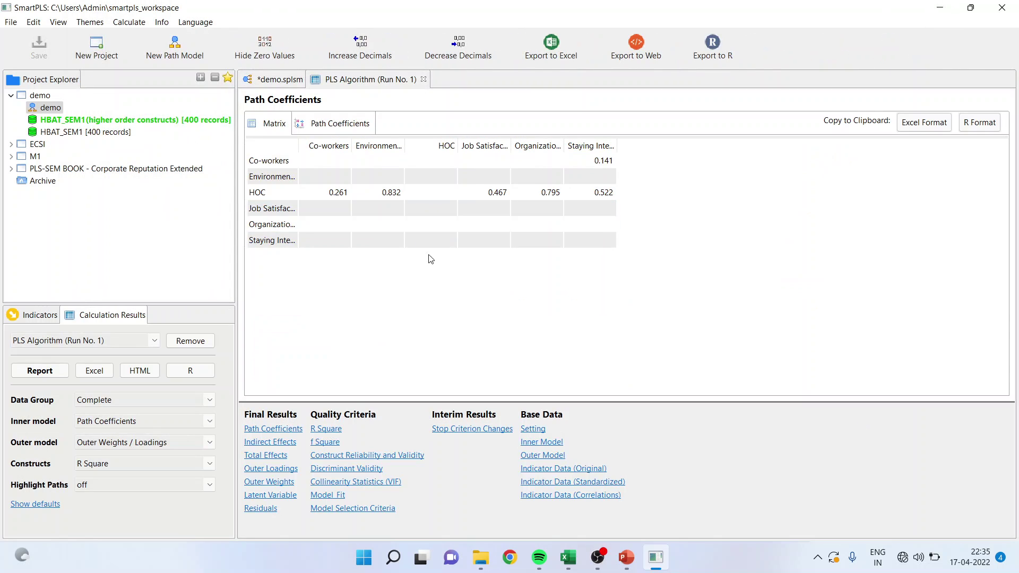
Step: Examine the HOC construct in the model diagram and its path coefficients to the three lower order constructs
click(278, 82)
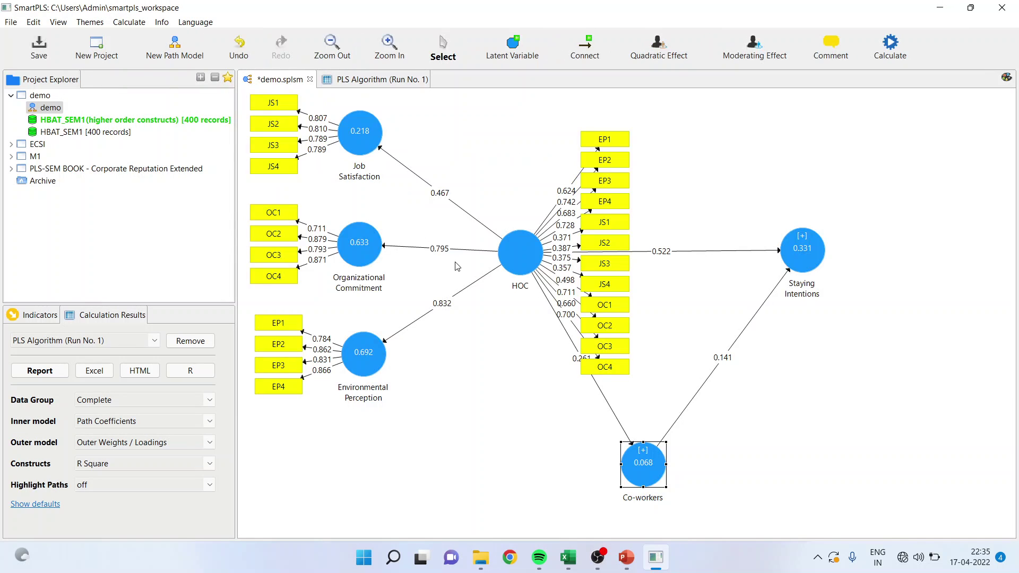
click(529, 264)
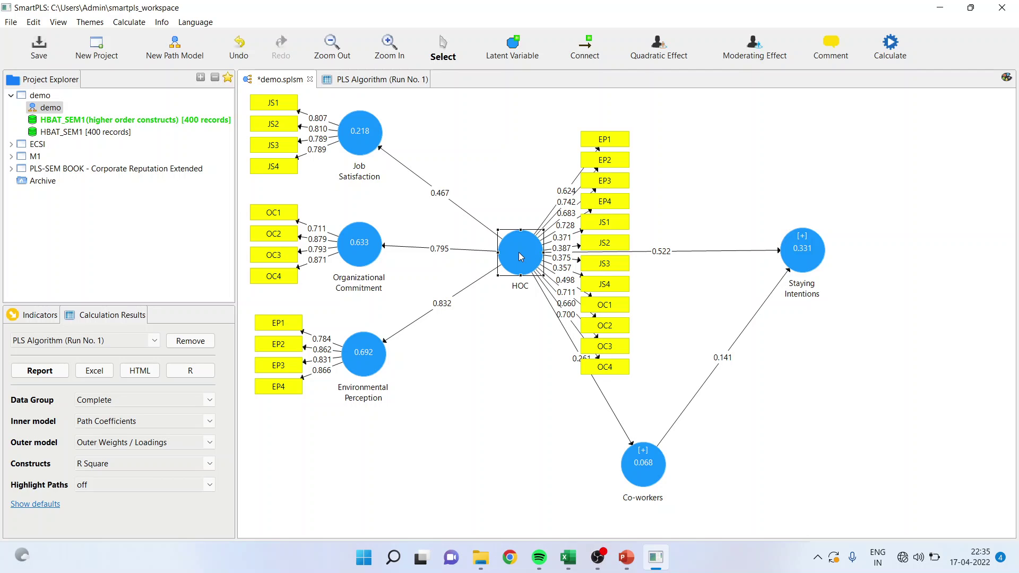
click(490, 232)
click(485, 251)
click(489, 273)
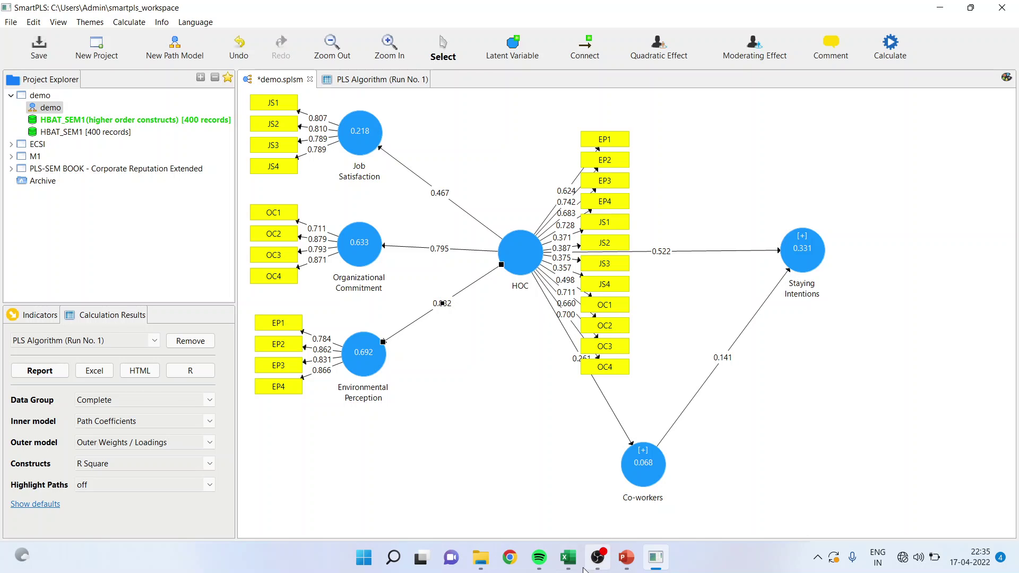
Step: Switch to the Average Variance Extracted workbook in Excel and inspect the AVE and Composite Reliability formulas in G3 and G4
mouse_move(568, 557)
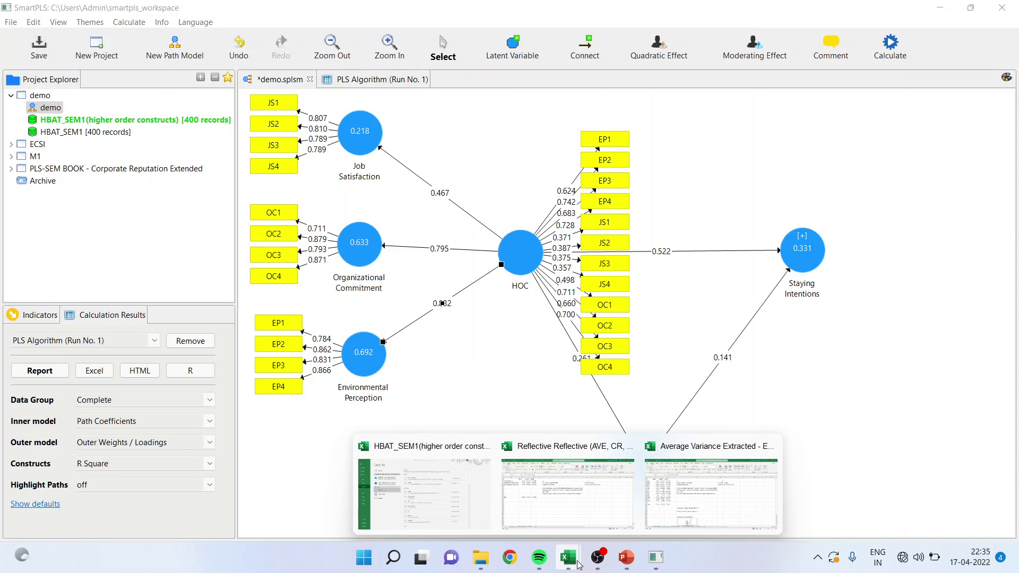
click(667, 506)
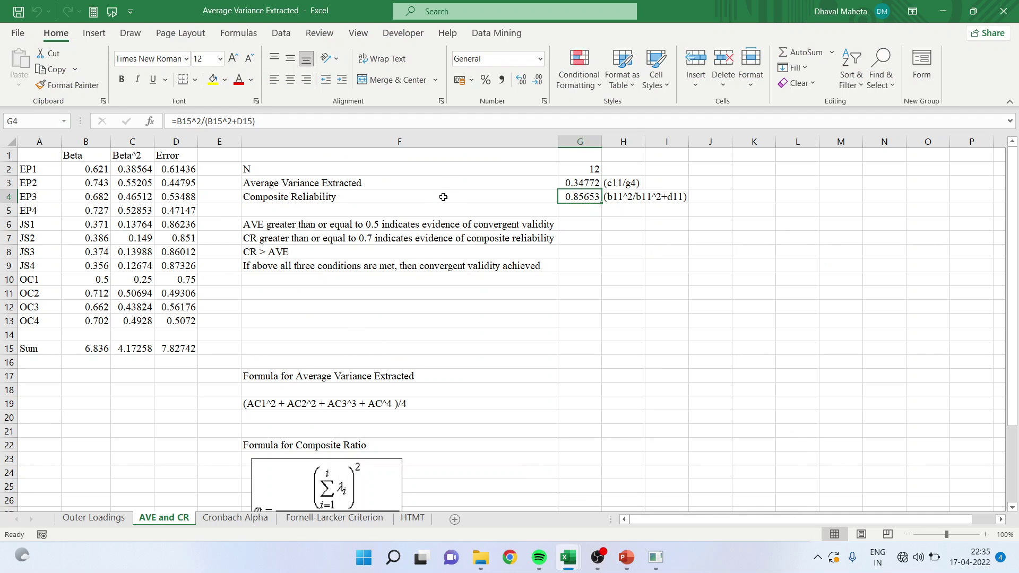
click(564, 183)
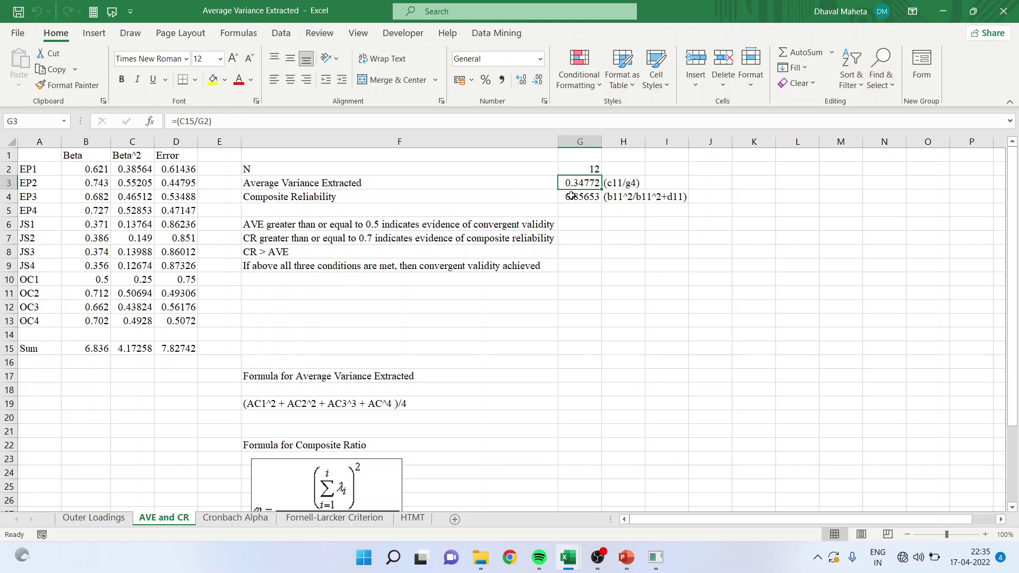
click(570, 197)
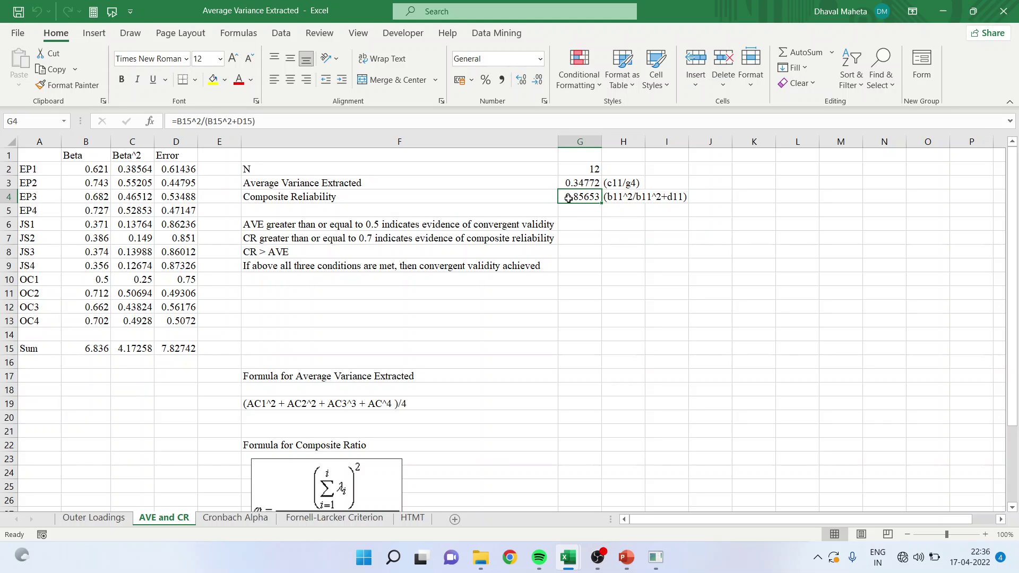
Step: Back in SmartPLS, check the HOC row in the PLS report's Construct Reliability and Validity matrix, widening the construct name column
click(655, 561)
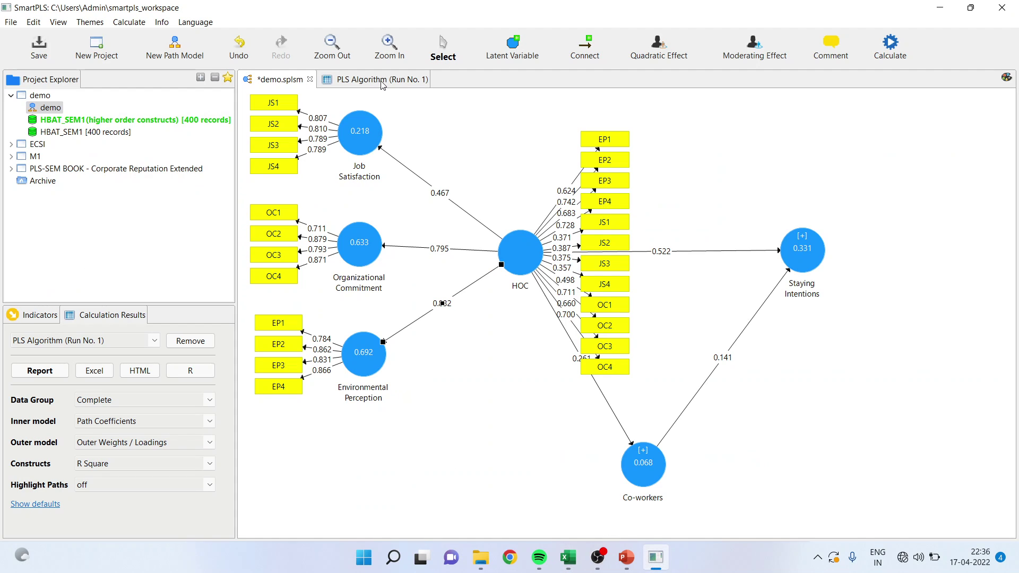
click(383, 82)
click(381, 456)
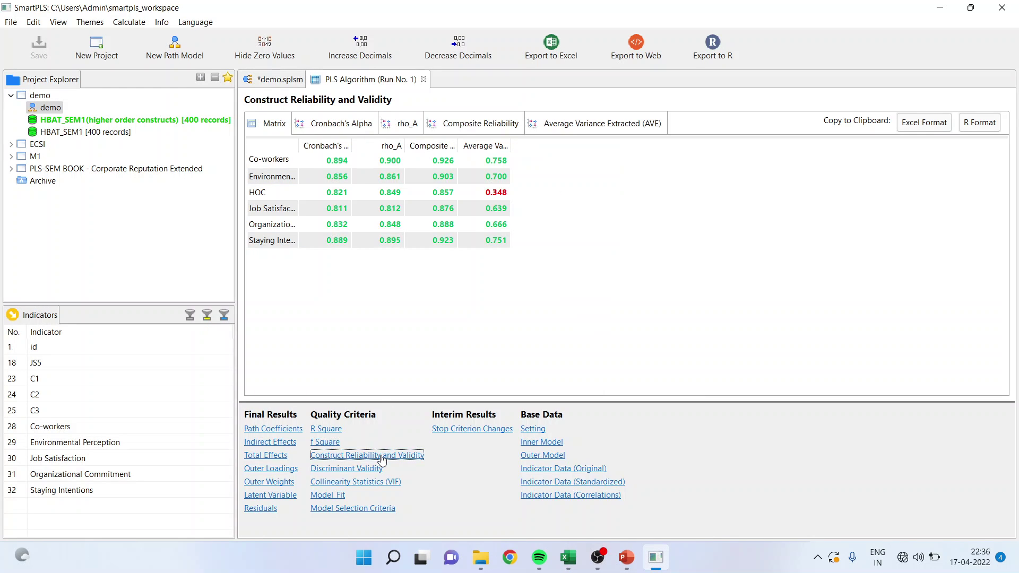
drag(295, 145, 415, 145)
click(614, 193)
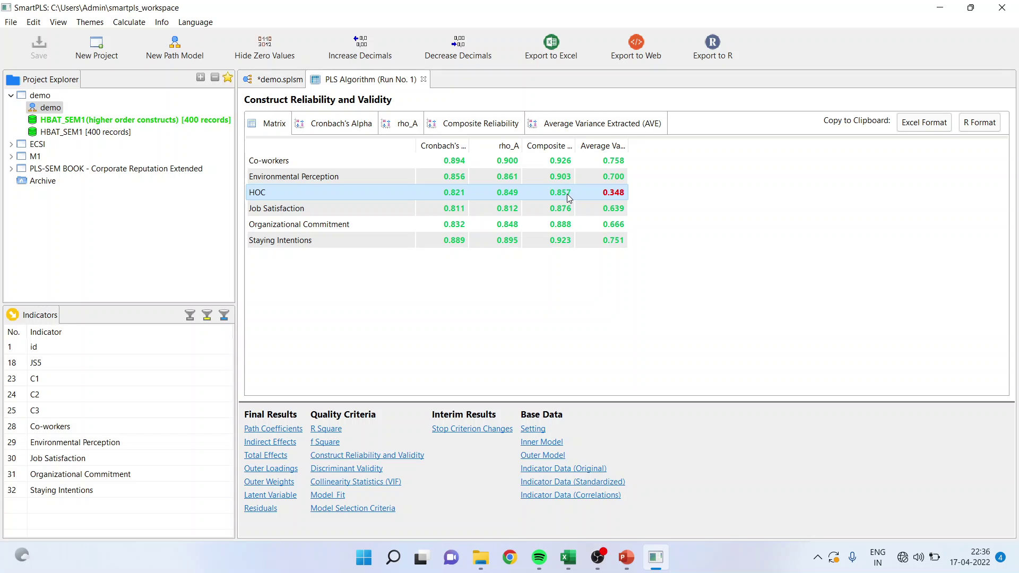
Step: Examine the three lower order constructs, Co-workers and Staying Intentions in the demo model diagram
click(274, 85)
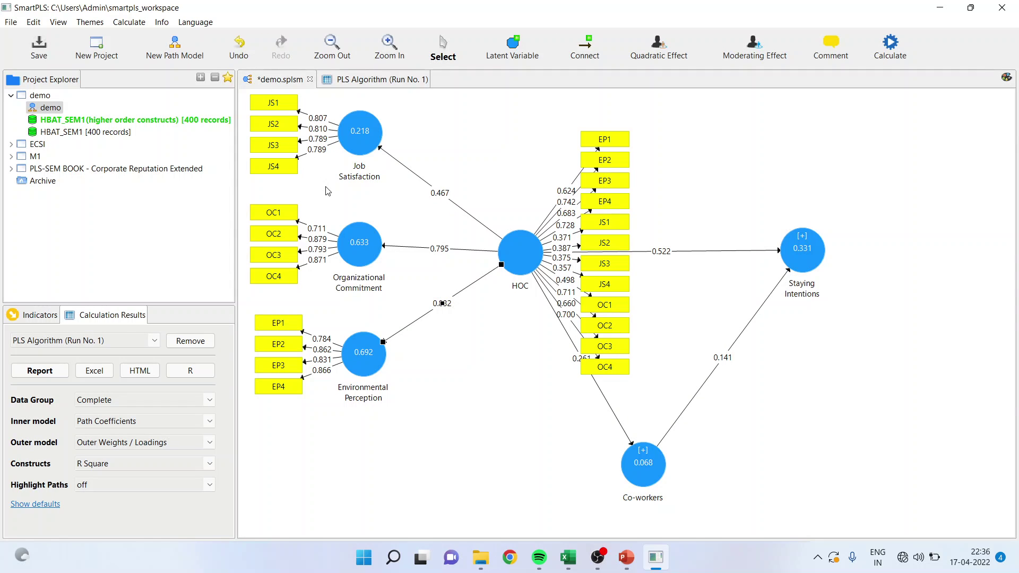
click(377, 143)
click(359, 250)
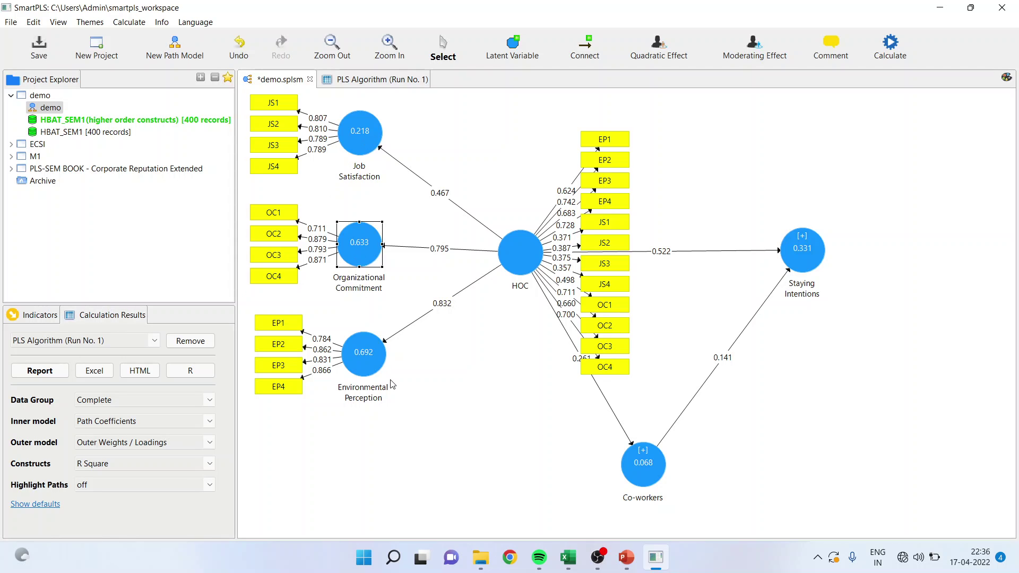
click(376, 365)
click(648, 466)
click(785, 264)
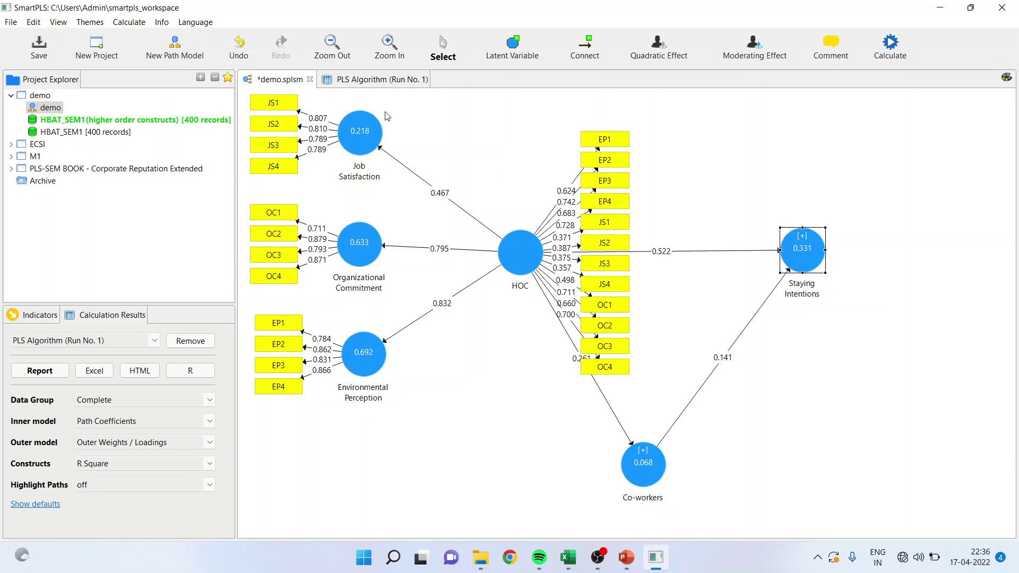
Step: Review the outer loadings in the PLS Algorithm report and each construct's row in the Construct Reliability and Validity matrix
click(363, 81)
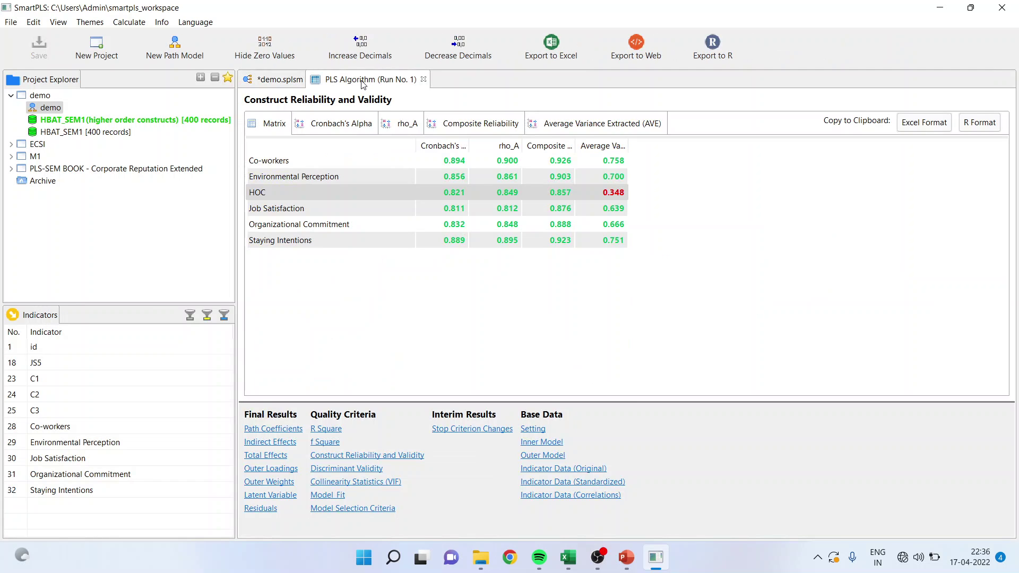
click(281, 470)
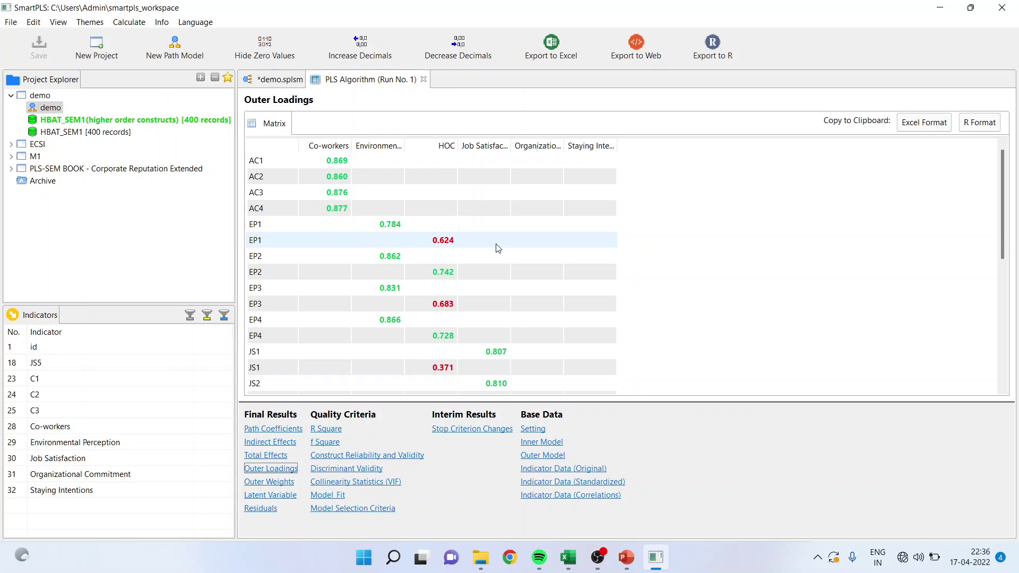
click(398, 459)
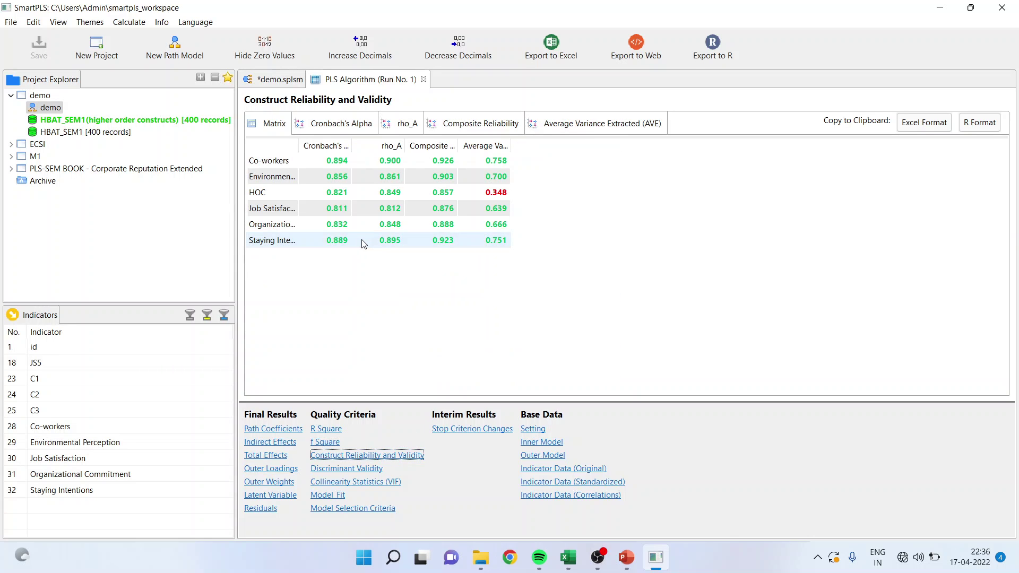
click(261, 165)
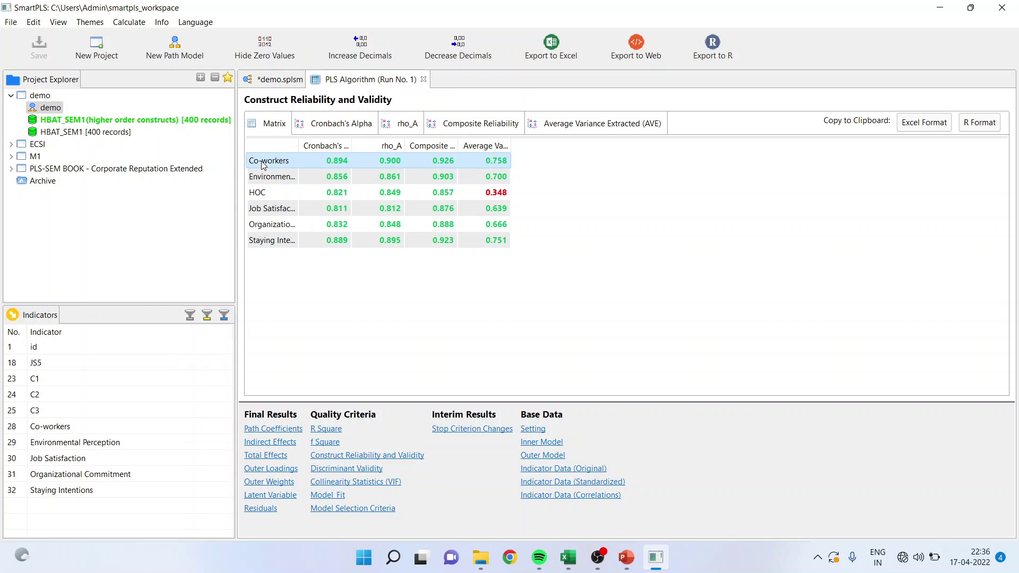
click(263, 177)
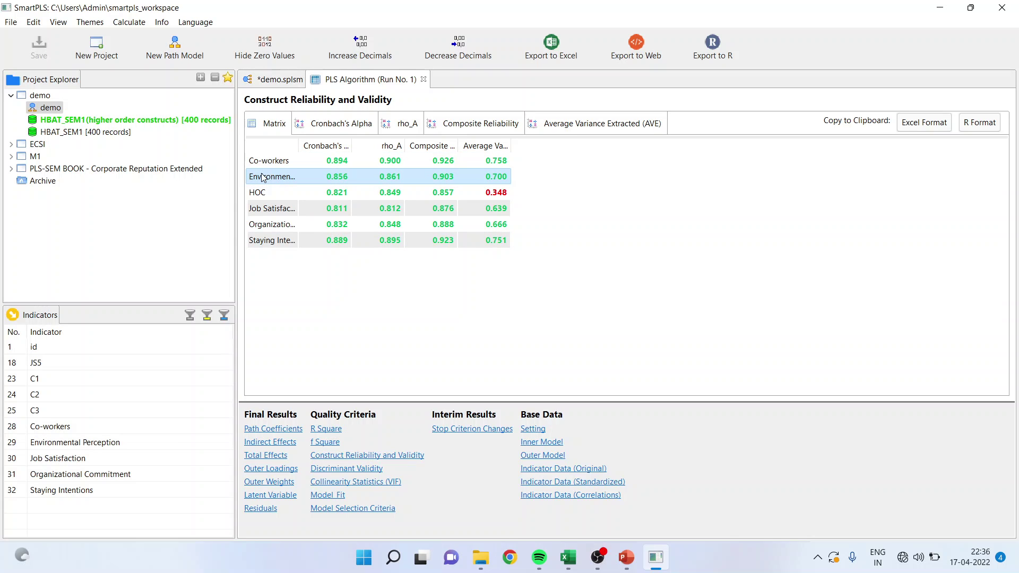
click(264, 195)
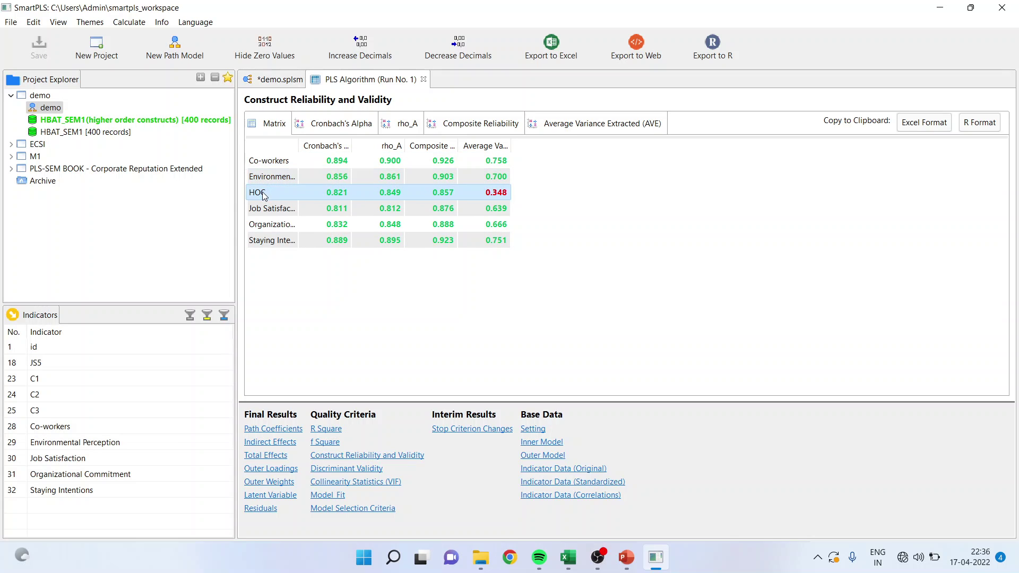
click(274, 211)
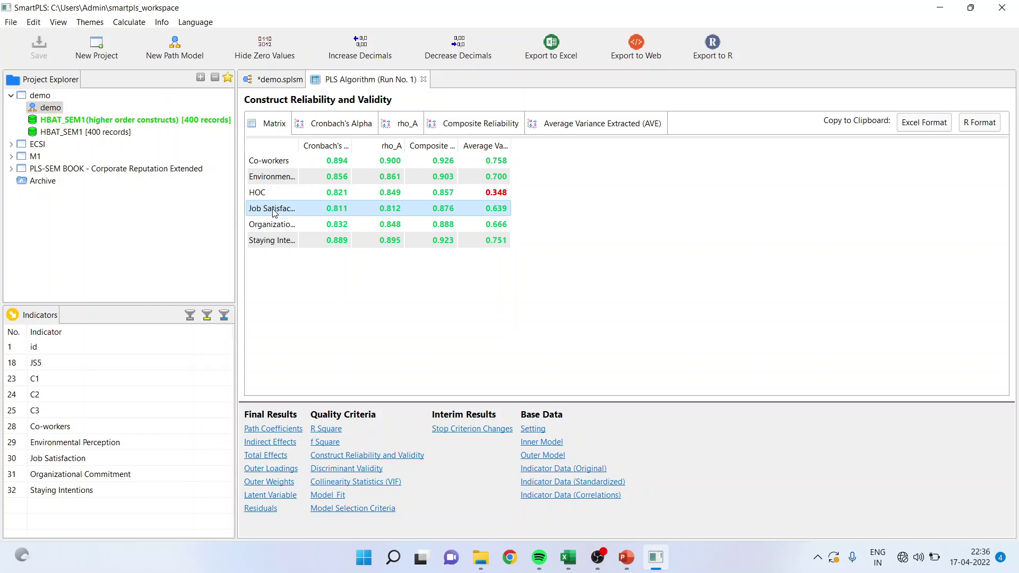
click(274, 222)
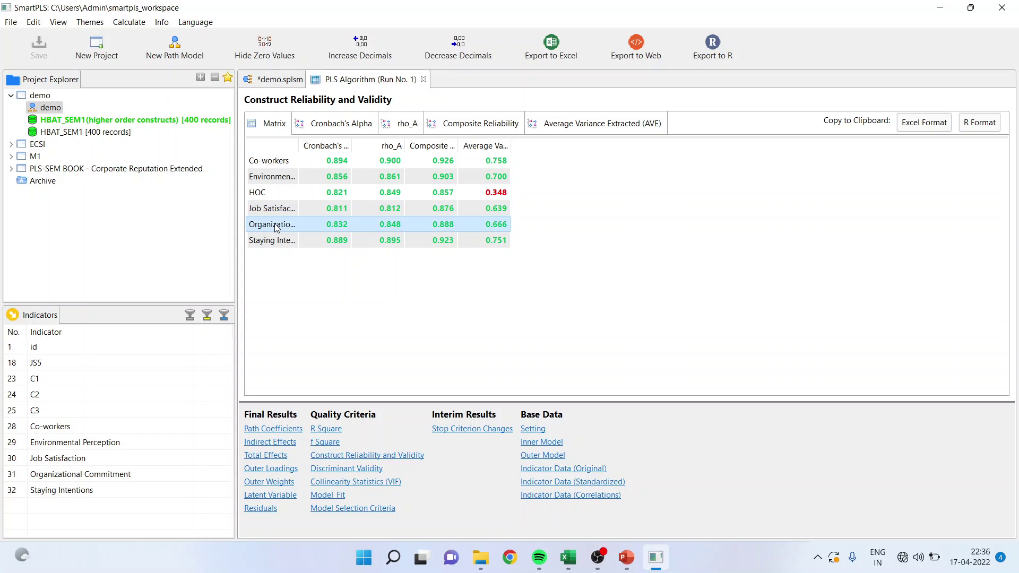
click(276, 242)
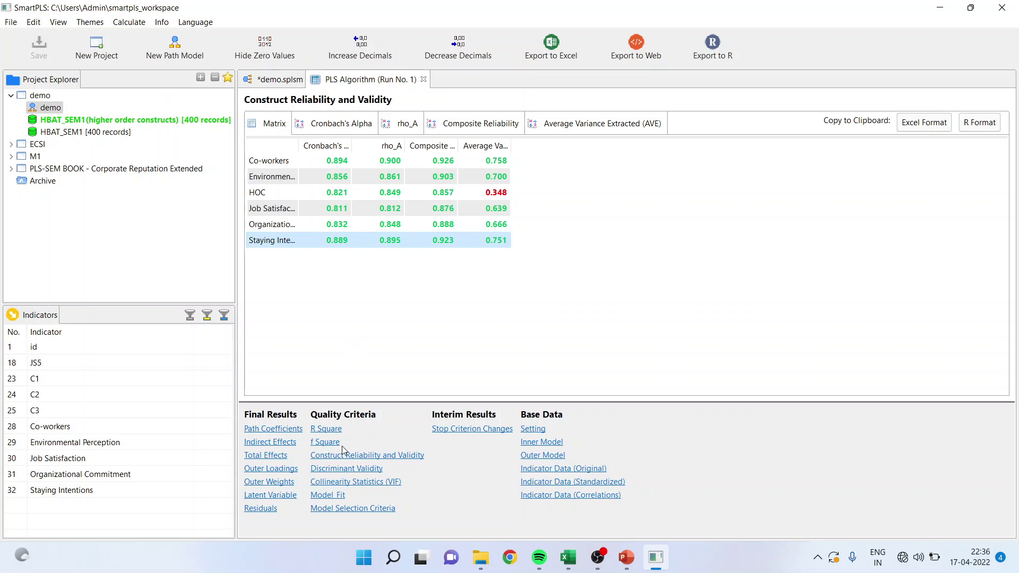
Step: Check the HOC row in the Fornell-Larcker and HTMT discriminant validity matrices, and review the outer and inner VIF values
click(352, 470)
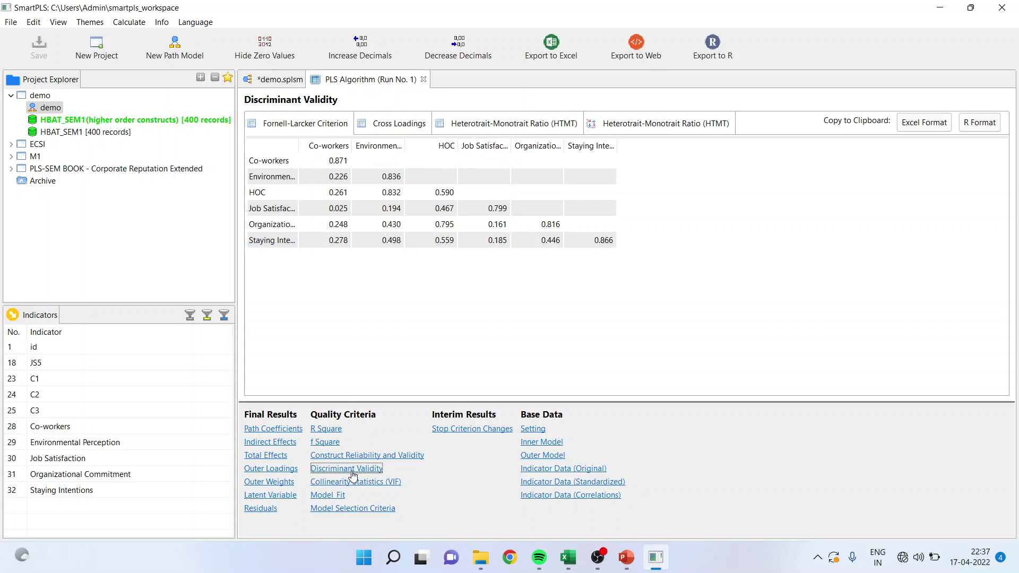
click(272, 194)
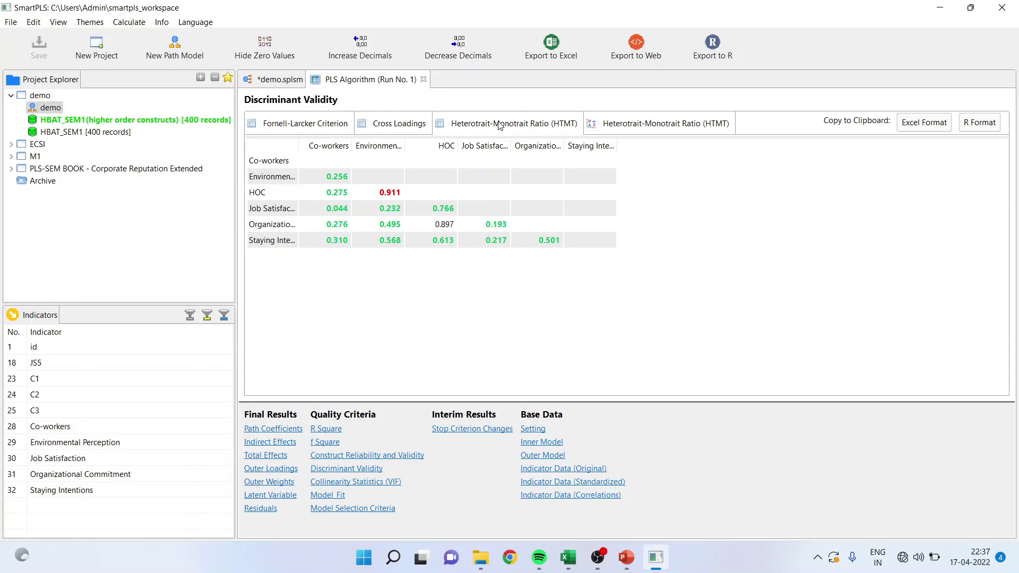
click(253, 195)
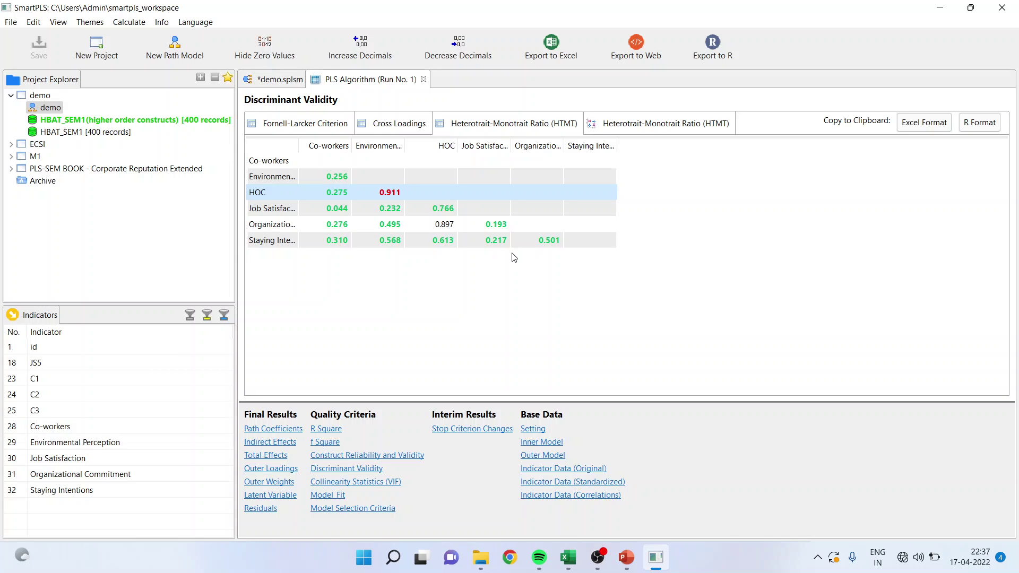
click(387, 484)
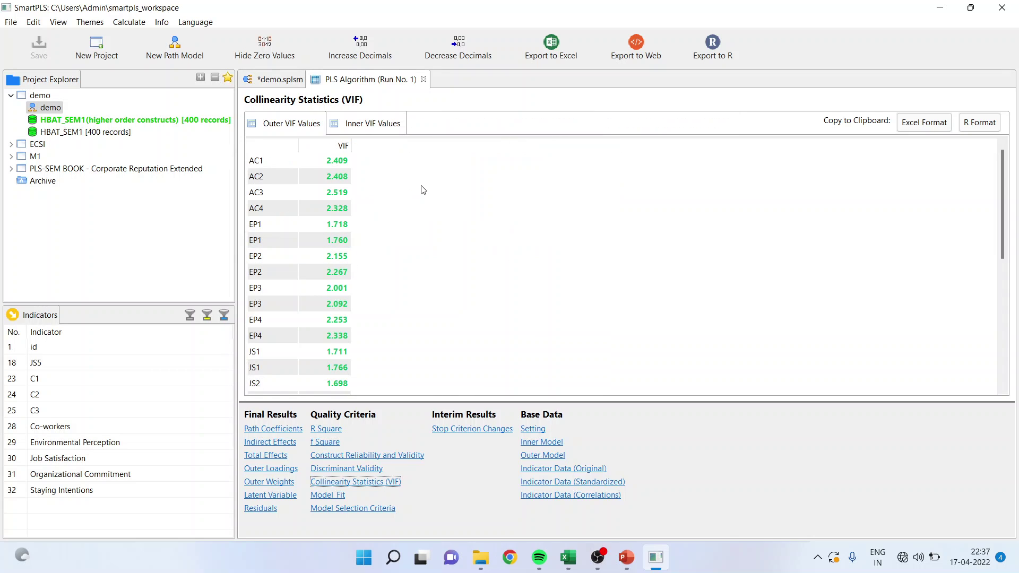
click(376, 126)
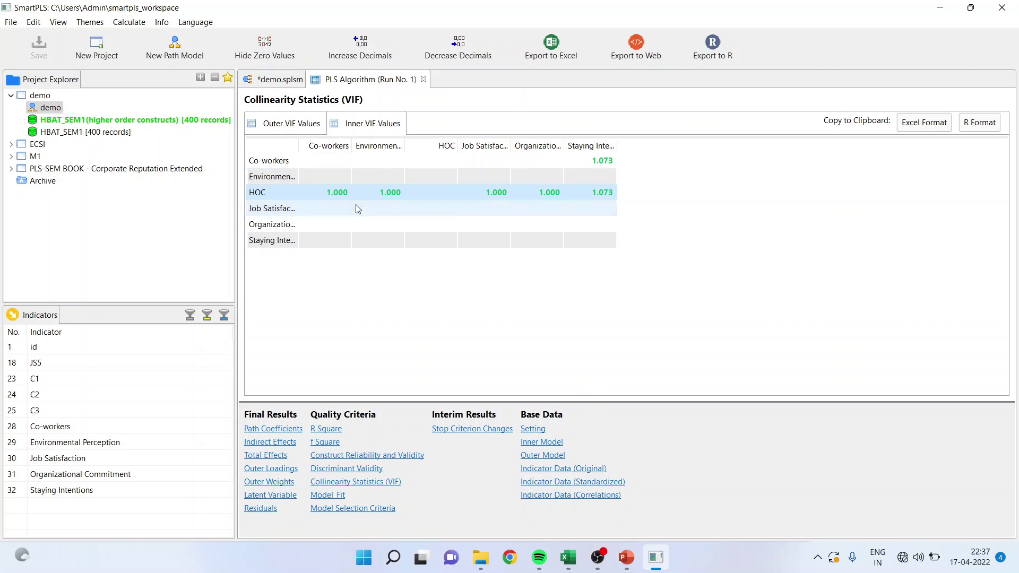
Step: Compare the model's HOC path coefficients with the betas in B2:B4 of the Reflective Reflective Excel workbook and inspect AVE and Composite Reliability in G3 and G4
click(279, 81)
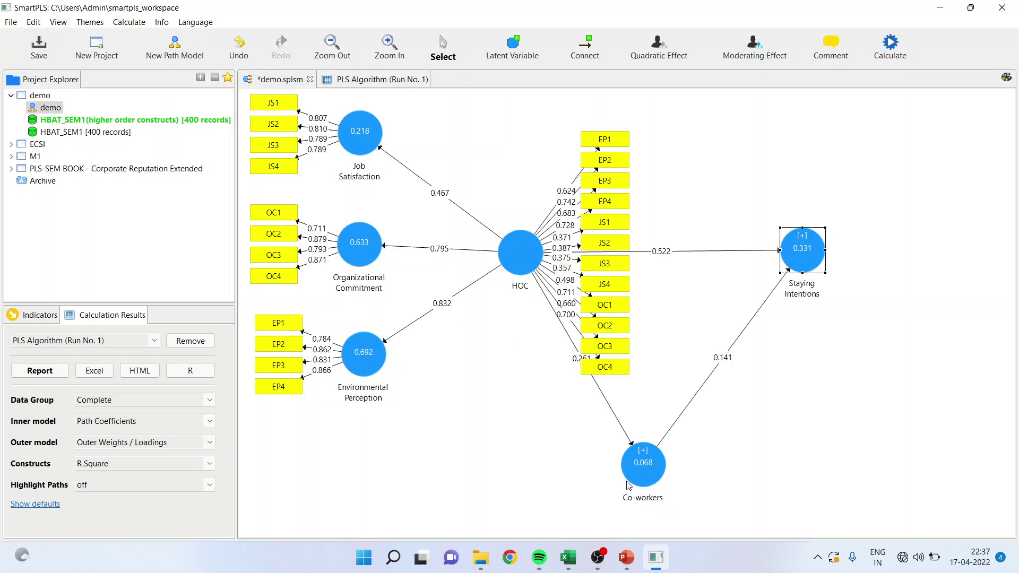
mouse_move(568, 557)
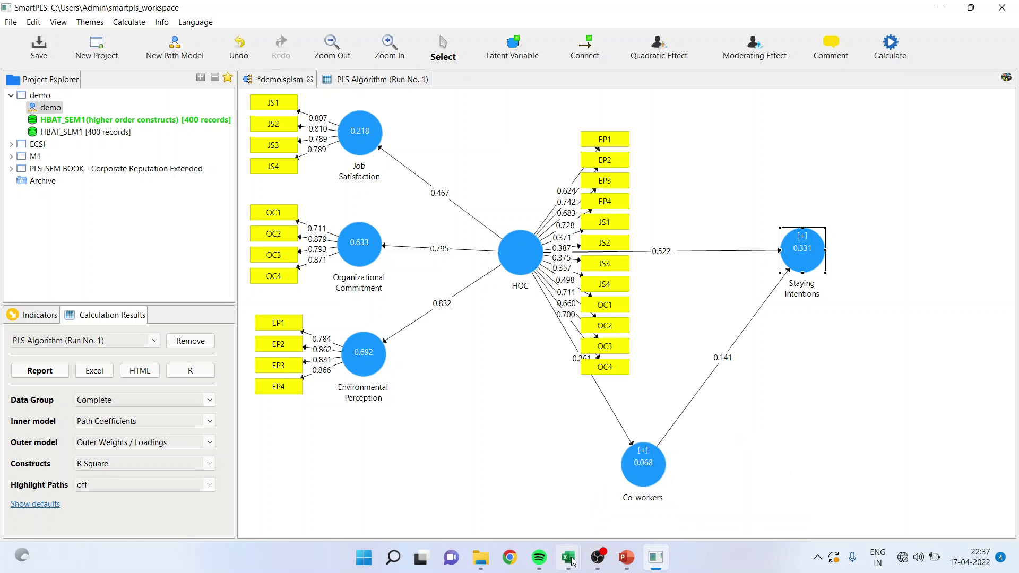
click(605, 507)
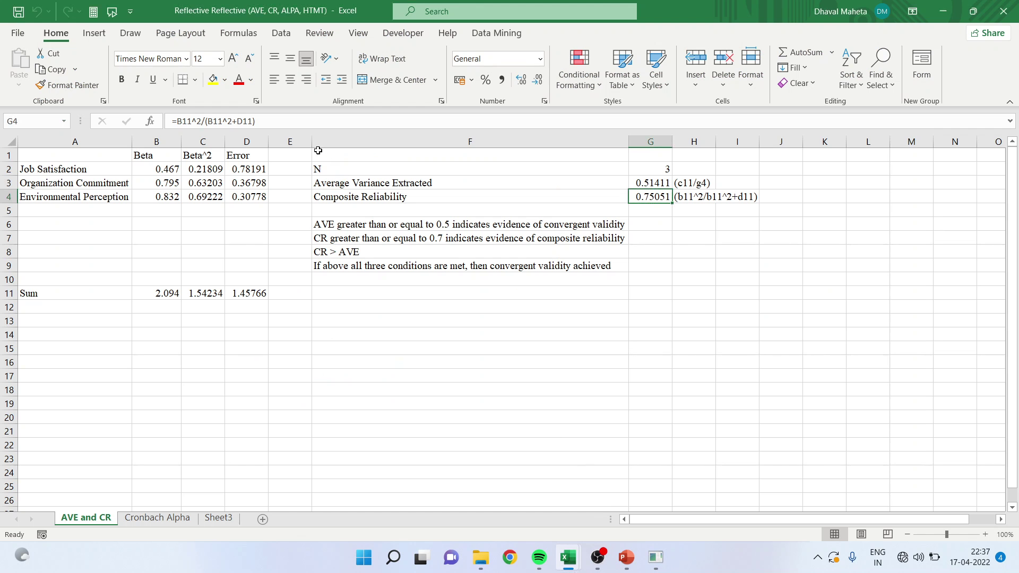
click(162, 172)
click(162, 187)
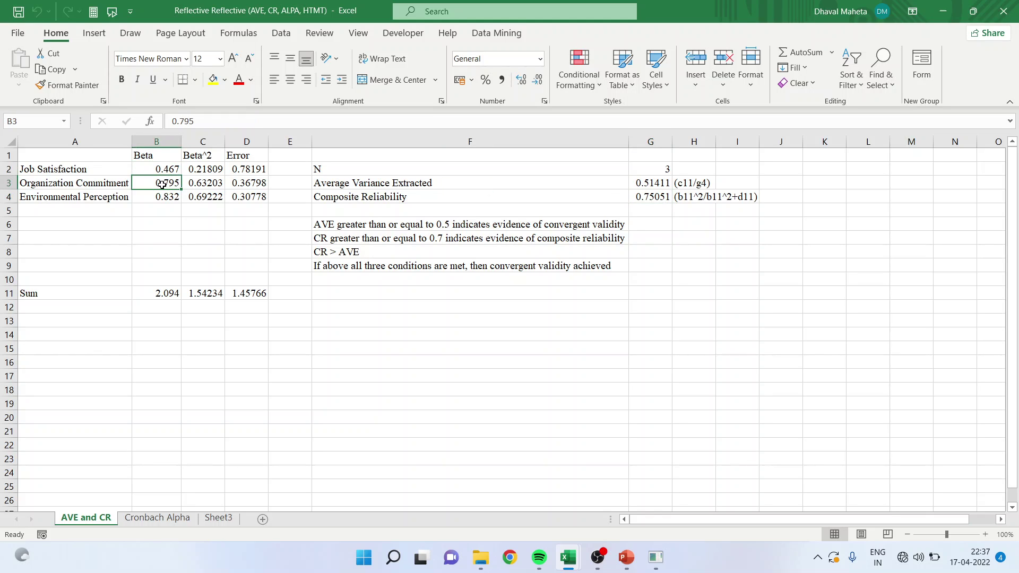
click(159, 201)
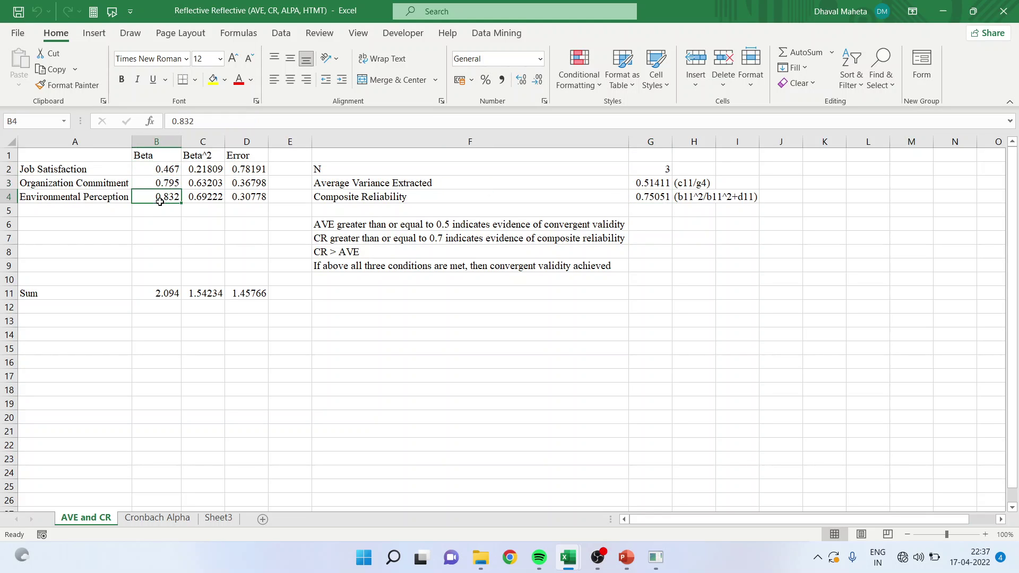
click(651, 181)
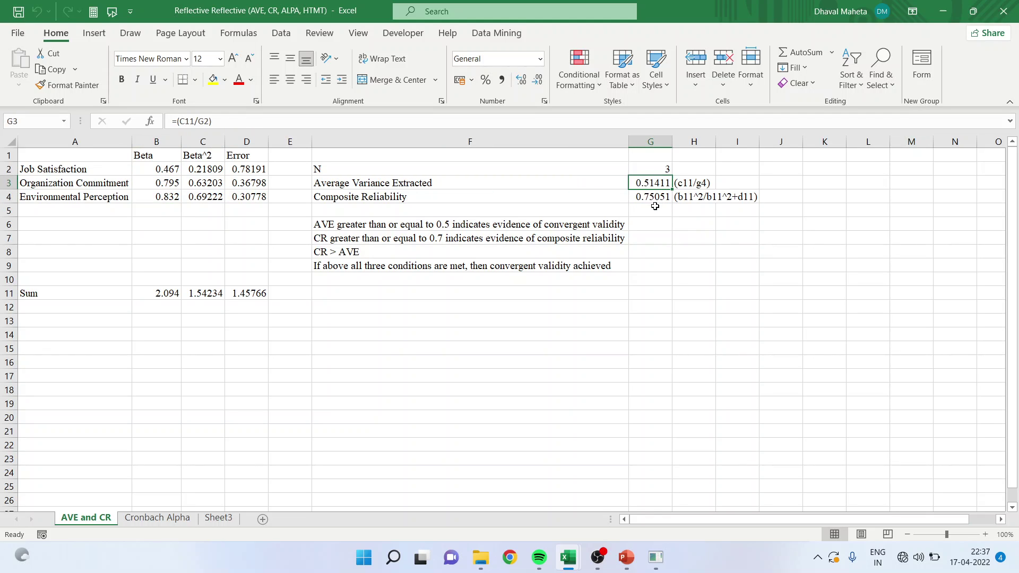
click(655, 199)
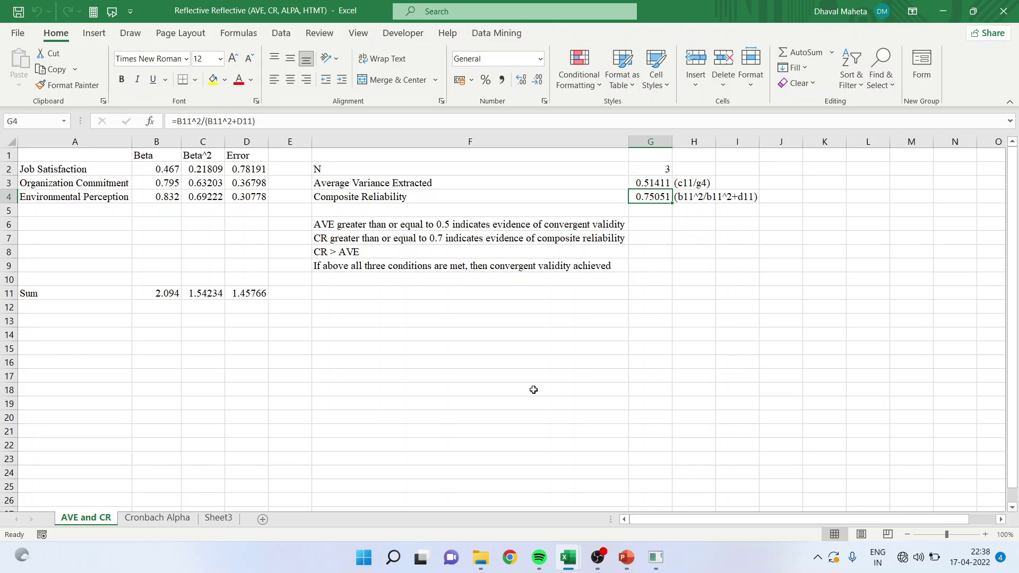
Step: Switch back to SmartPLS and display the Latent Variable scores in the PLS Algorithm report
click(656, 557)
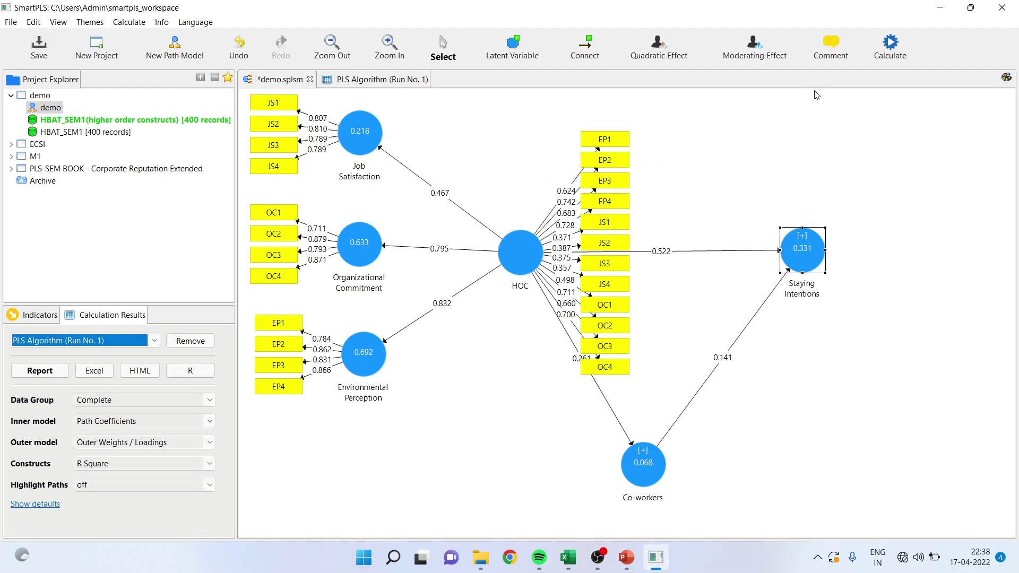
click(385, 81)
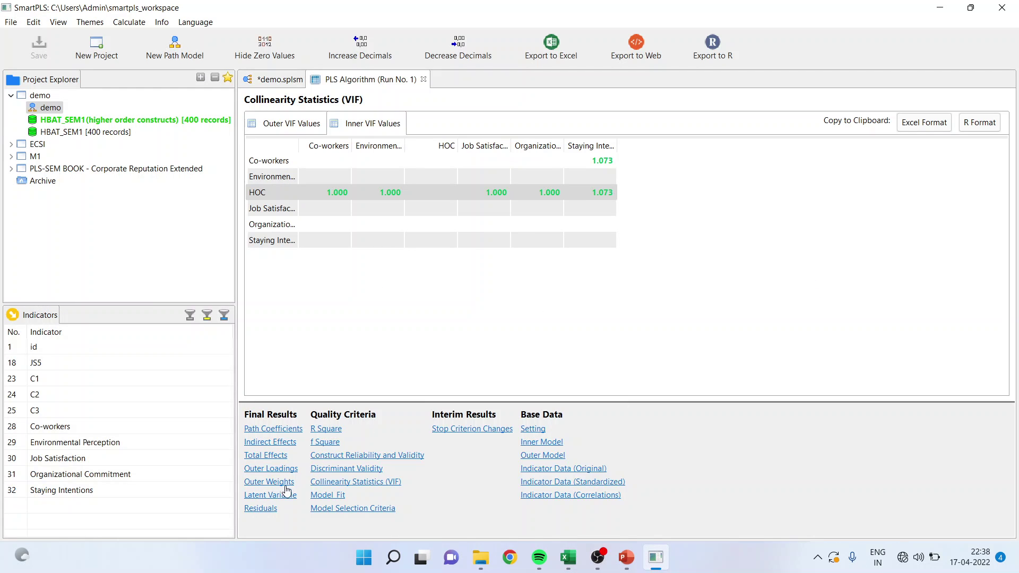
click(287, 495)
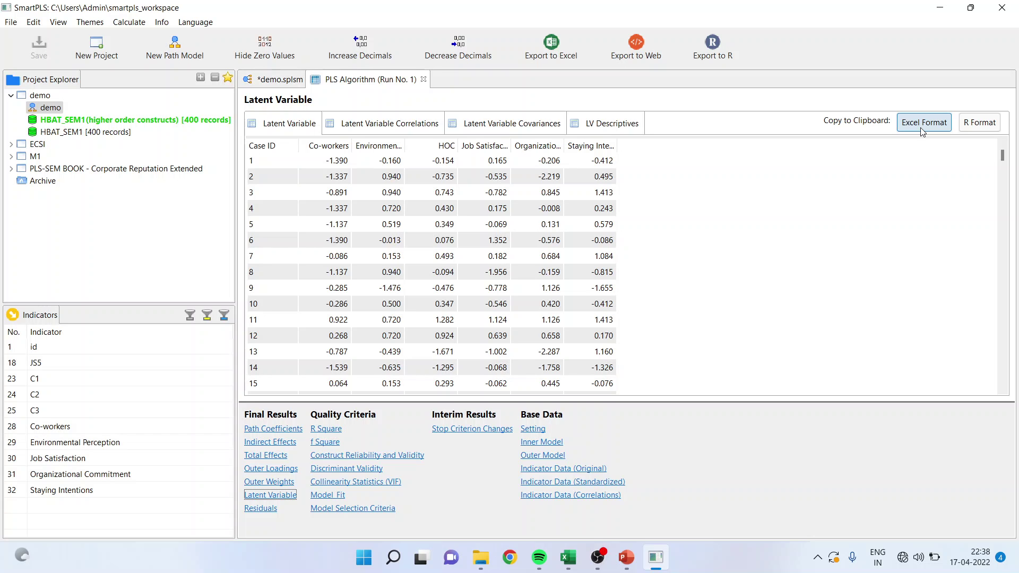
Step: Switch to the HBAT_SEM1(higher order constructs) workbook in Excel and view the latent variable score columns beginning at AB
mouse_move(568, 558)
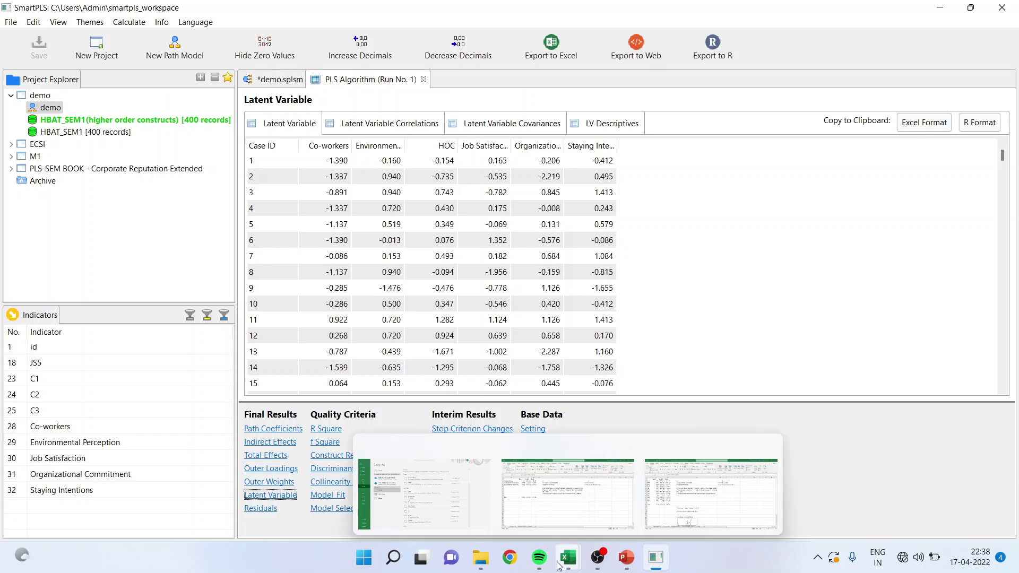
click(485, 508)
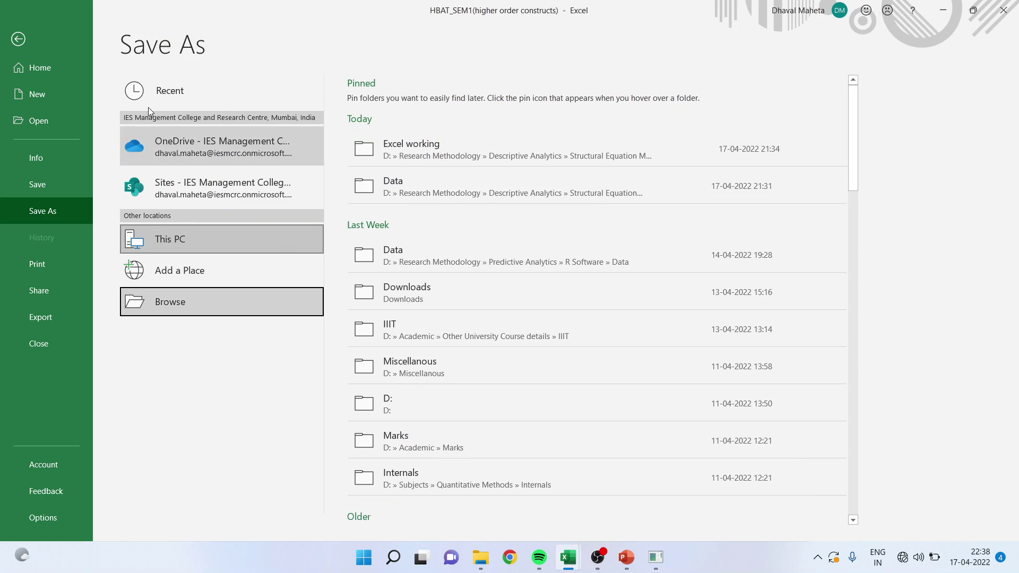
click(18, 39)
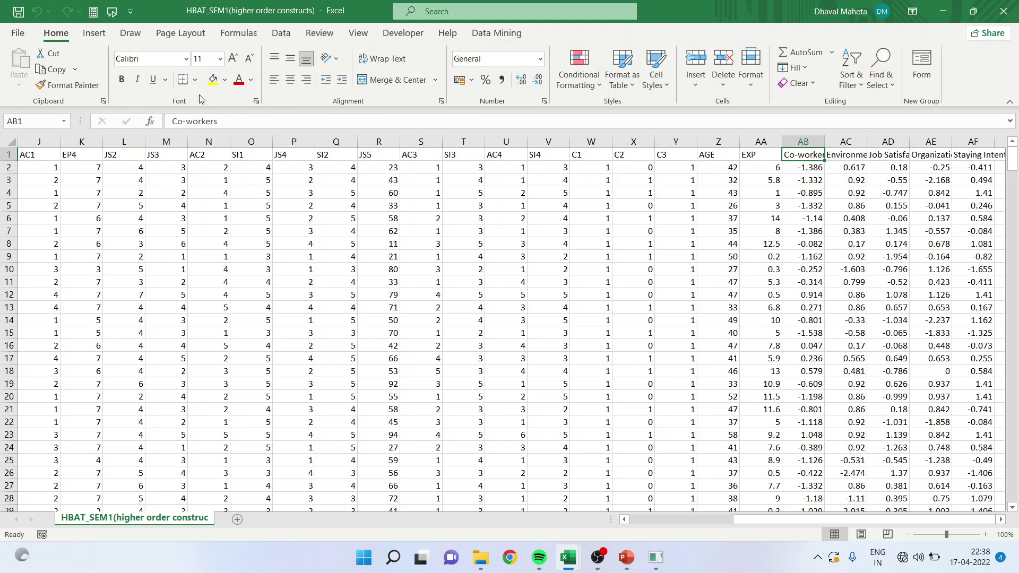
click(22, 34)
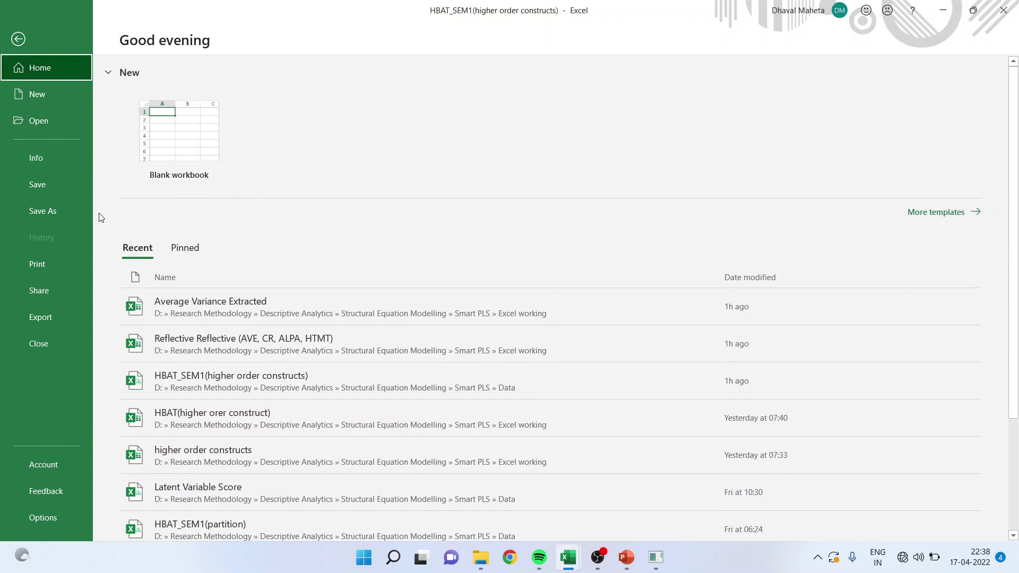
click(72, 215)
click(221, 300)
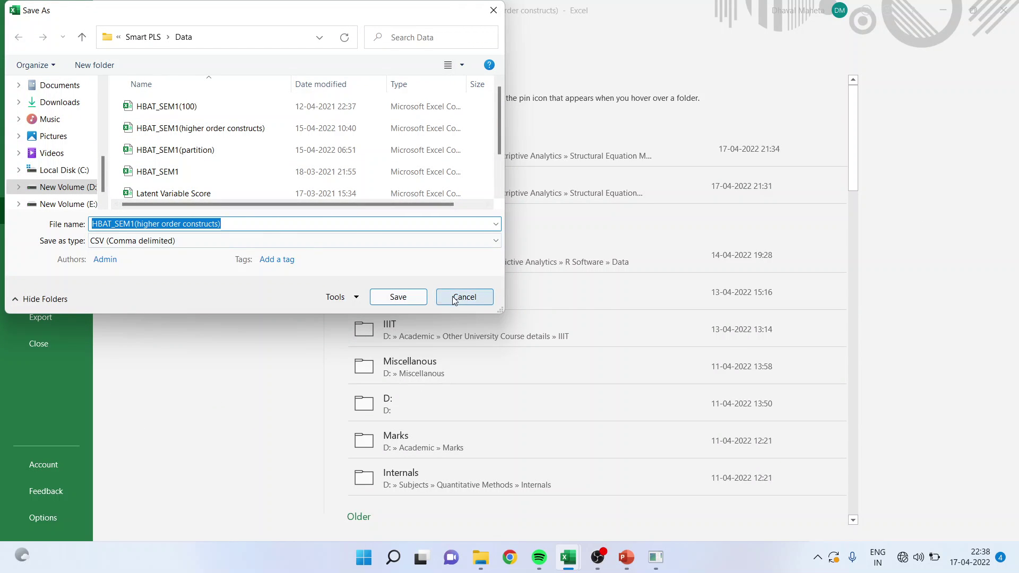
click(474, 300)
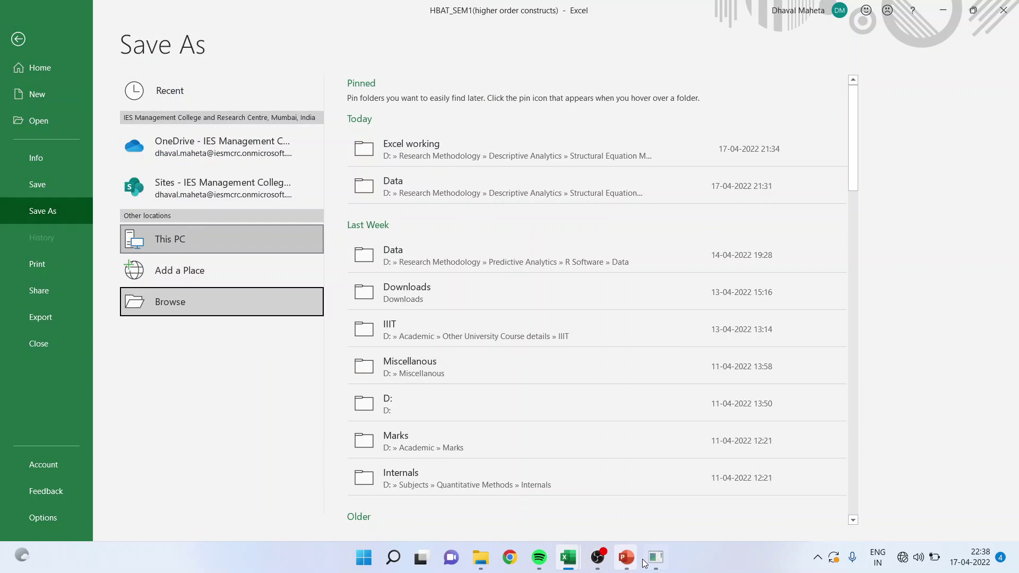
Step: Switch to SmartPLS and view the data files available for import into the demo project
click(656, 559)
click(52, 109)
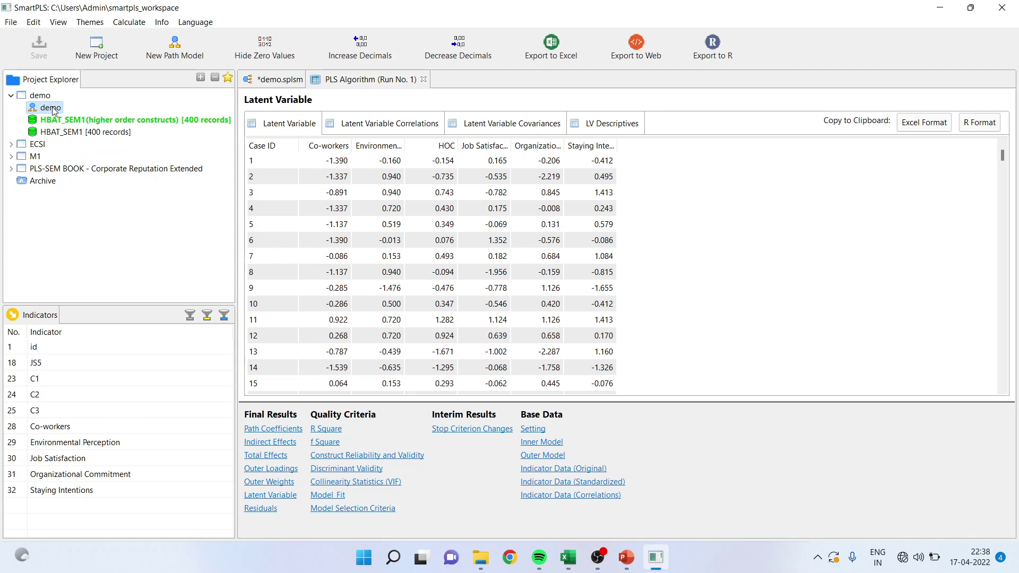
right_click(52, 109)
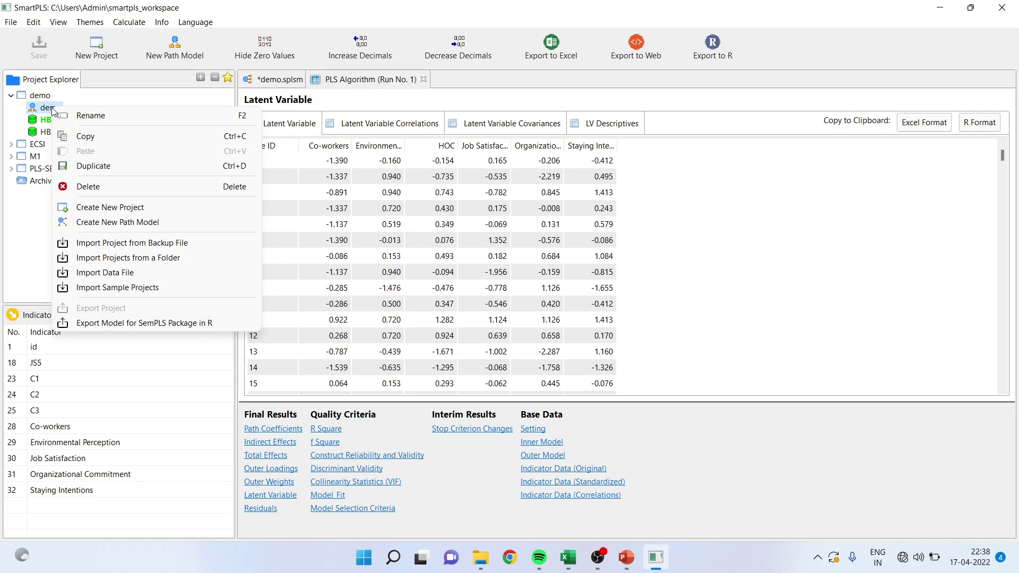
click(158, 274)
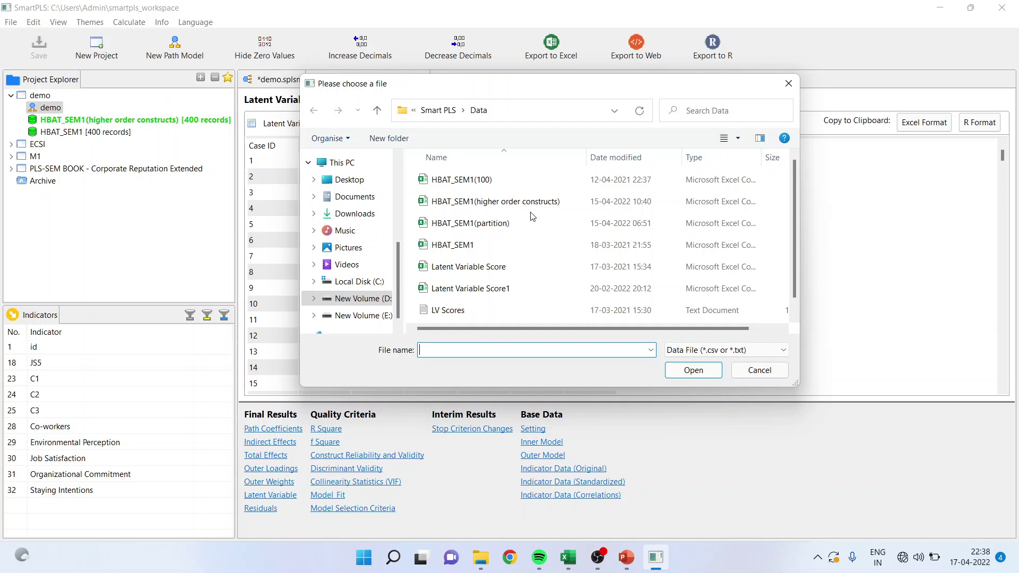
click(759, 370)
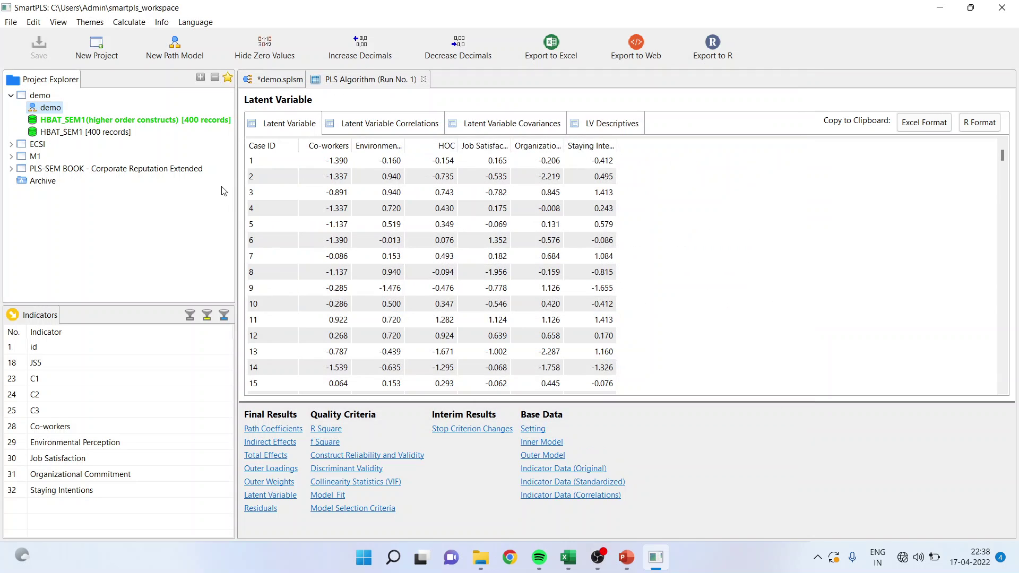
Step: Inspect the HBAT_SEM1(higher order constructs) dataset, and return to the demo model with its indicator list displayed
double_click(67, 121)
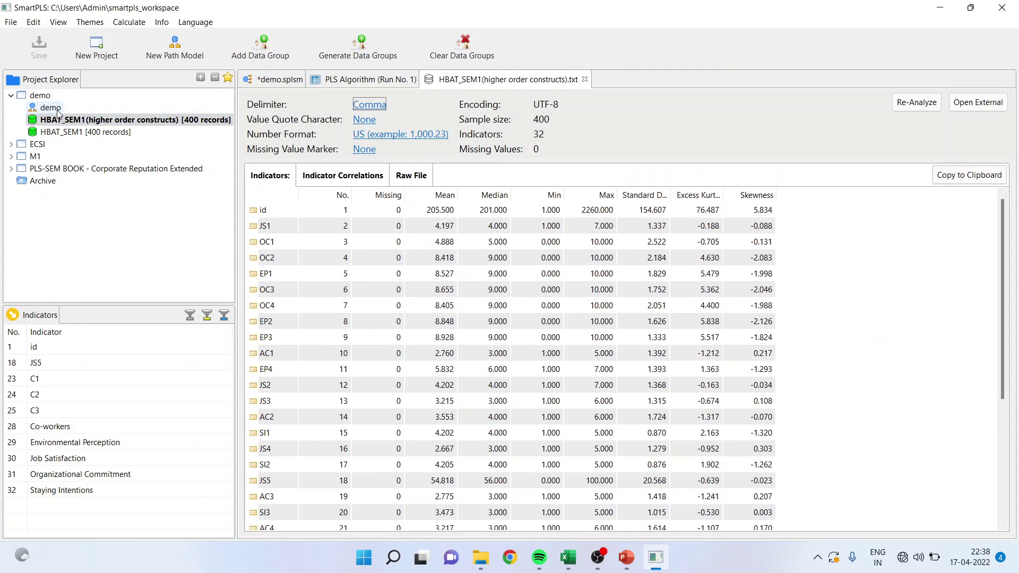
double_click(57, 110)
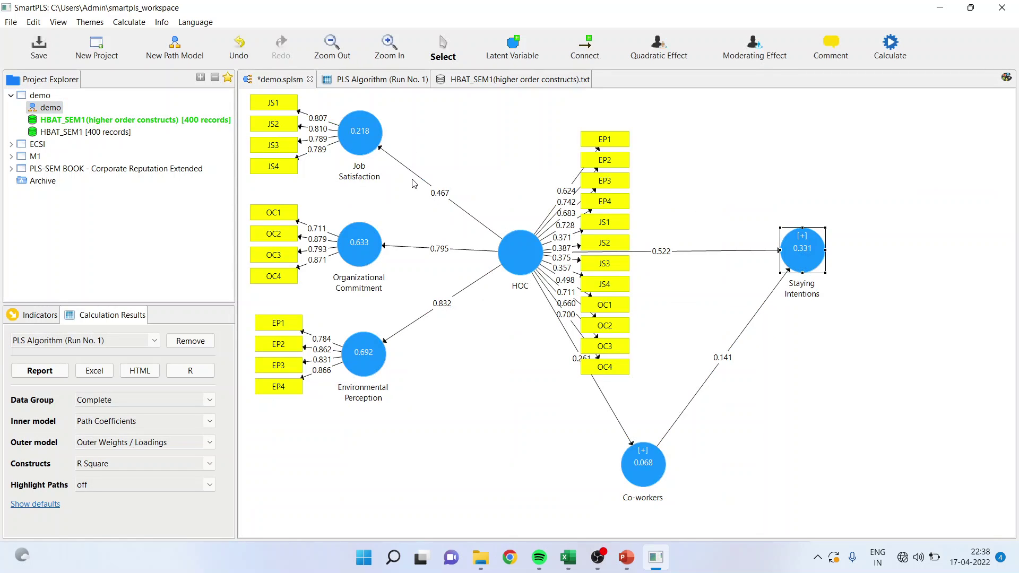
click(39, 316)
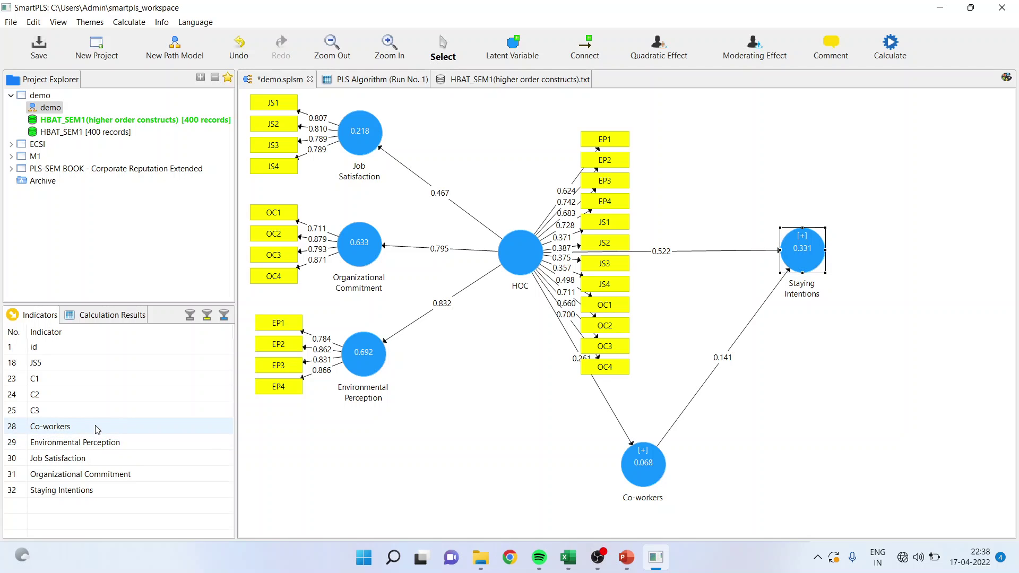
Step: Delete the HOC, Organizational Commitment, Job Satisfaction and Environmental Perception constructs from the demo path model
click(361, 148)
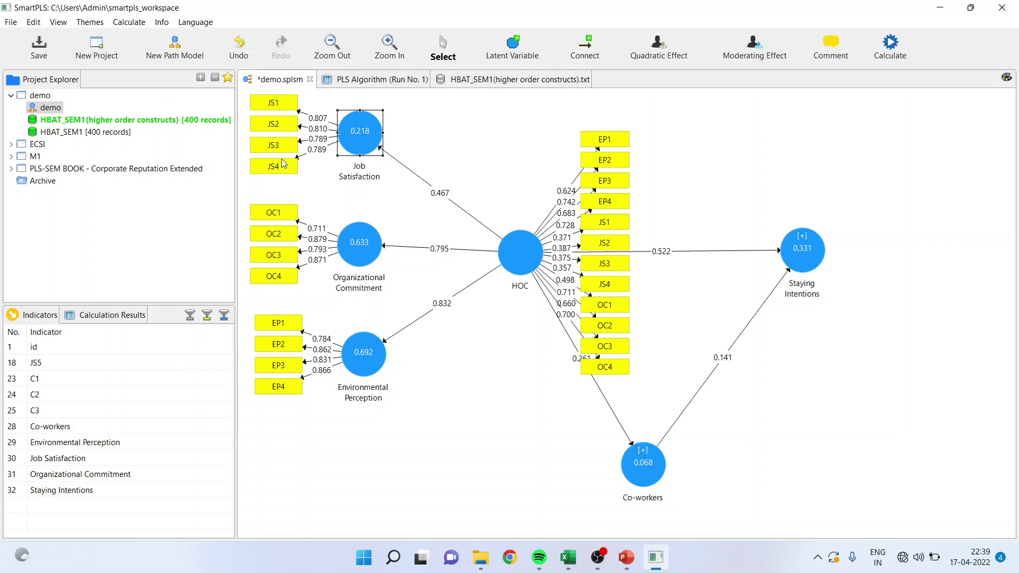
click(526, 266)
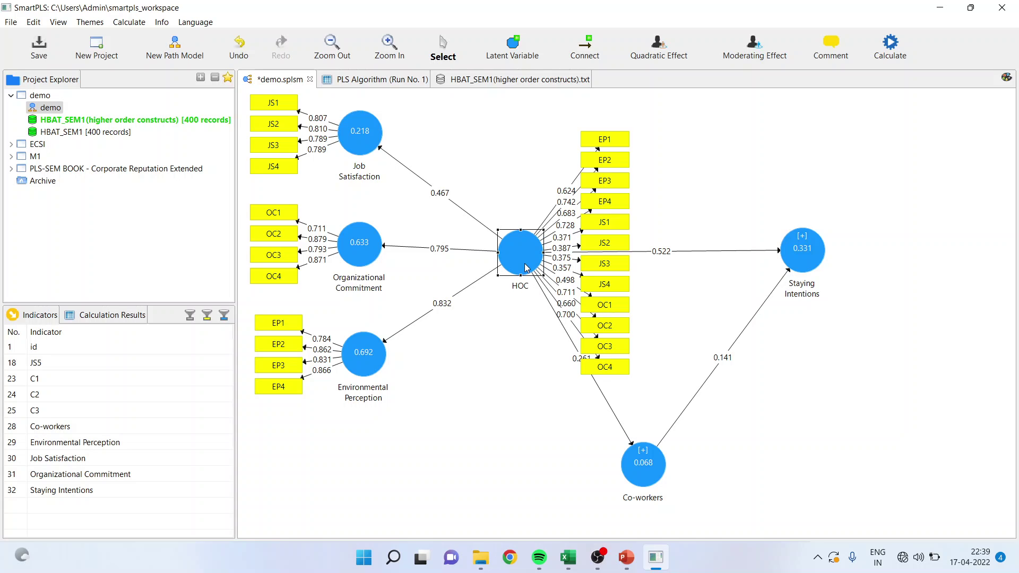
key(Delete)
click(355, 253)
key(Delete)
click(357, 142)
key(Delete)
click(364, 354)
key(Delete)
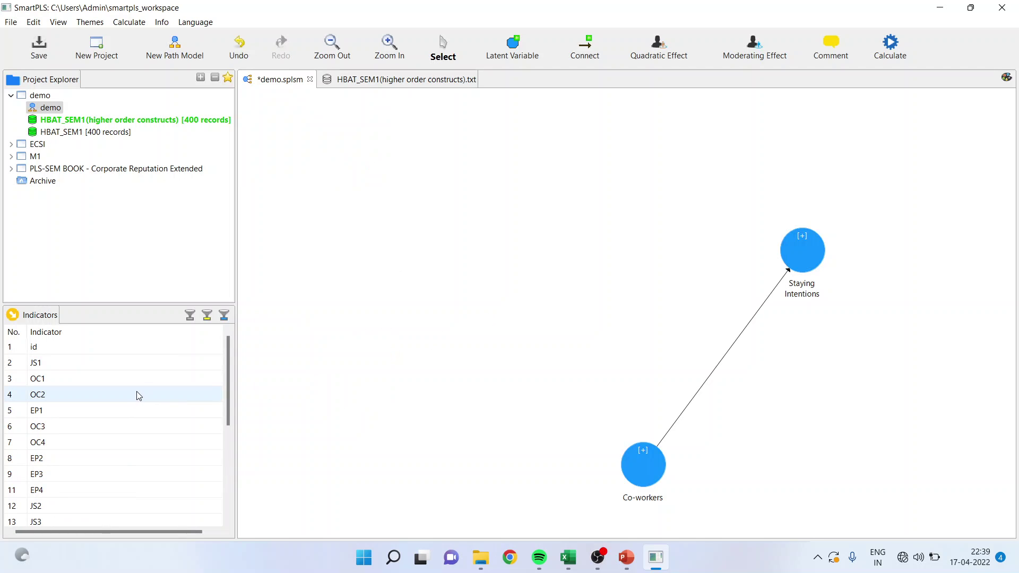
Step: Create a latent variable from the Environmental Perception, Job Satisfaction and Organizational Commitment score indicators in the empty area of the model
drag(224, 340, 225, 483)
click(137, 457)
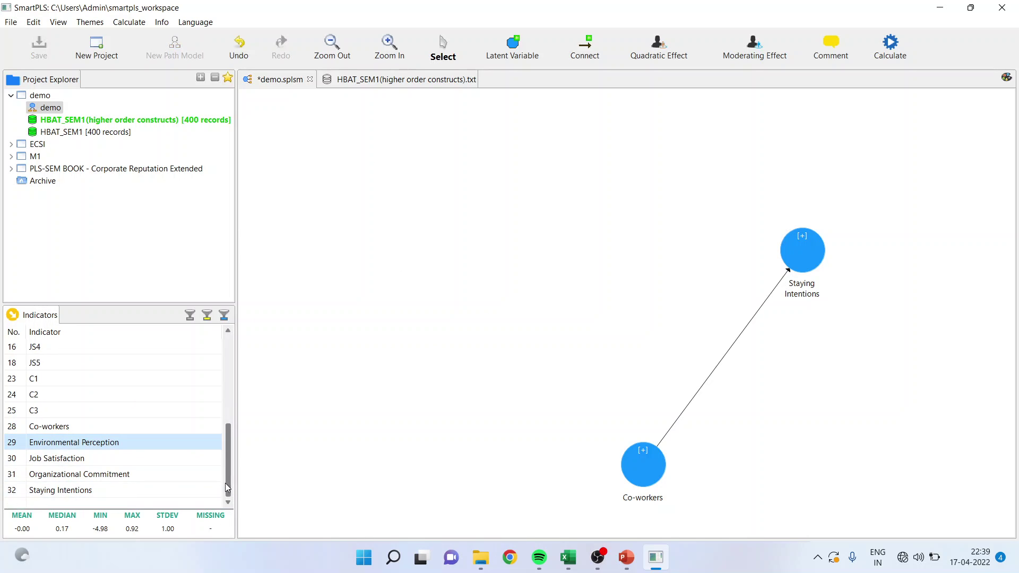
shift+click(136, 458)
shift+click(152, 475)
drag(147, 450, 353, 205)
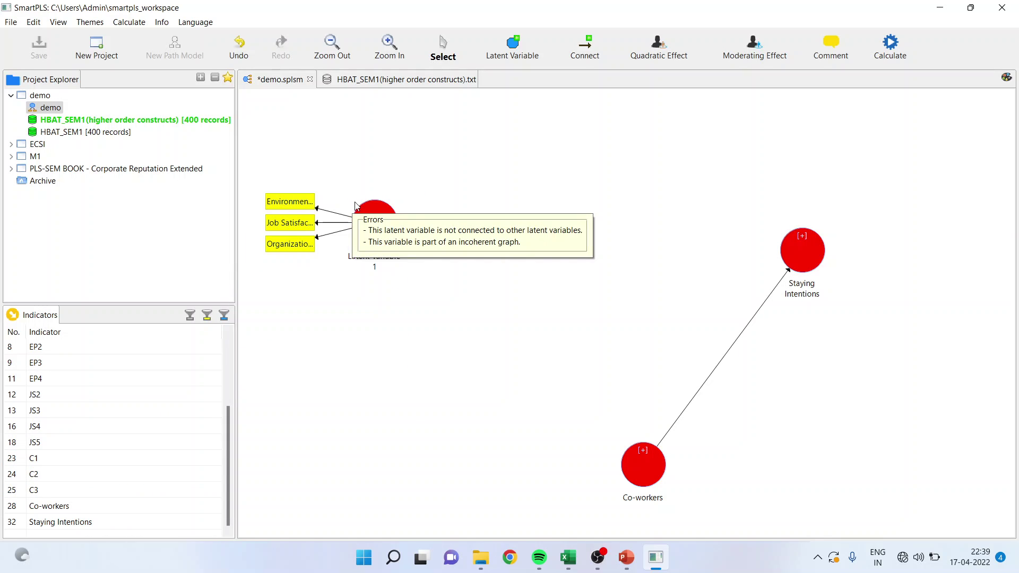
Step: Rename the new latent variable as HOC
right_click(364, 215)
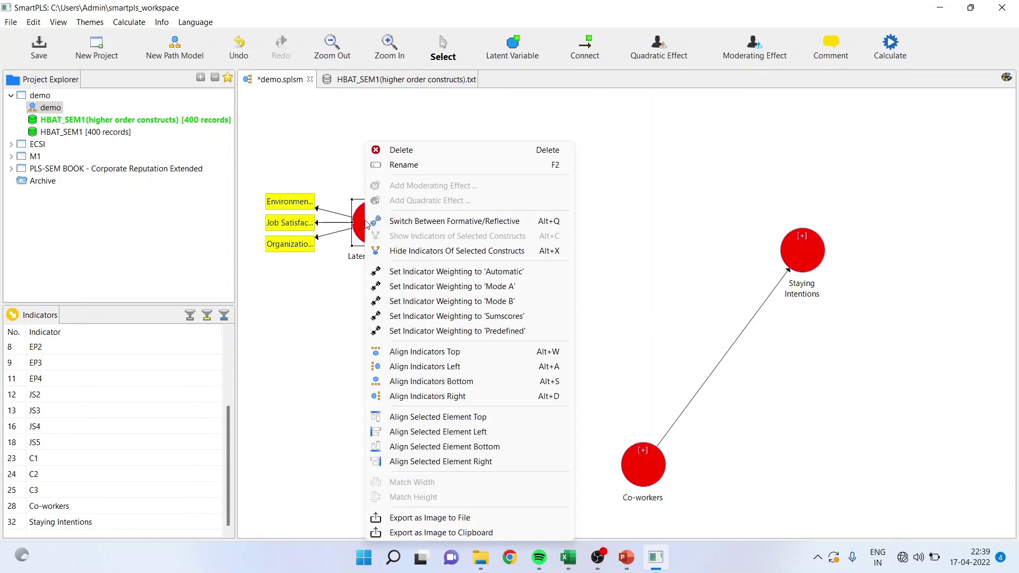
click(422, 166)
text(H)
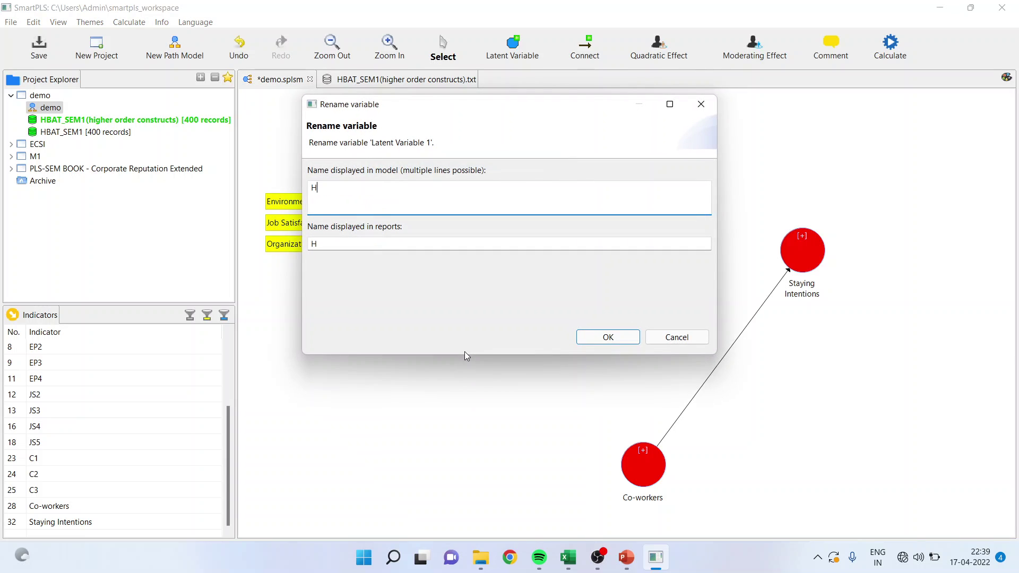
click(615, 338)
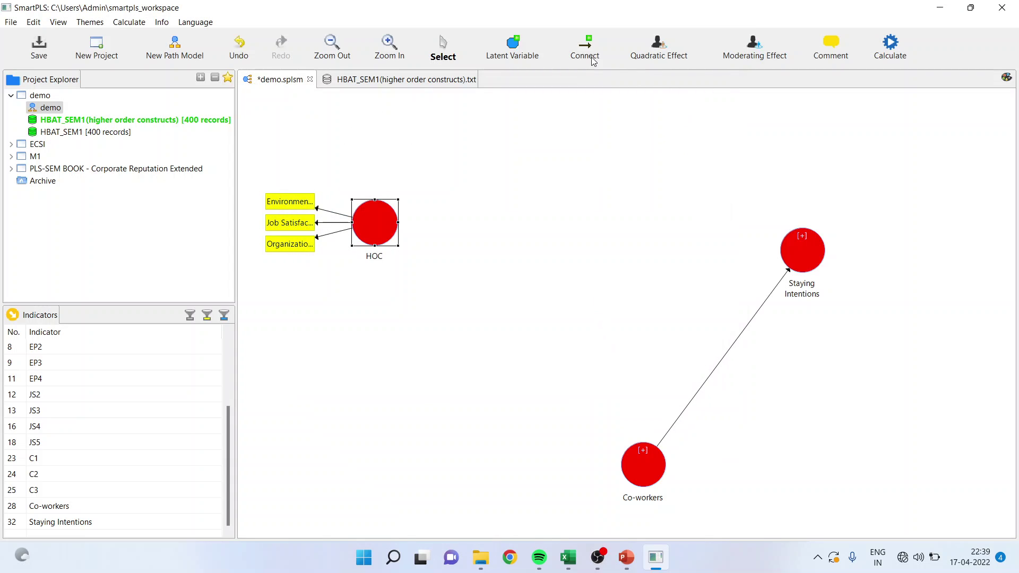
Step: Connect HOC to Staying Intentions and to Co-workers with structural paths
click(586, 51)
click(374, 228)
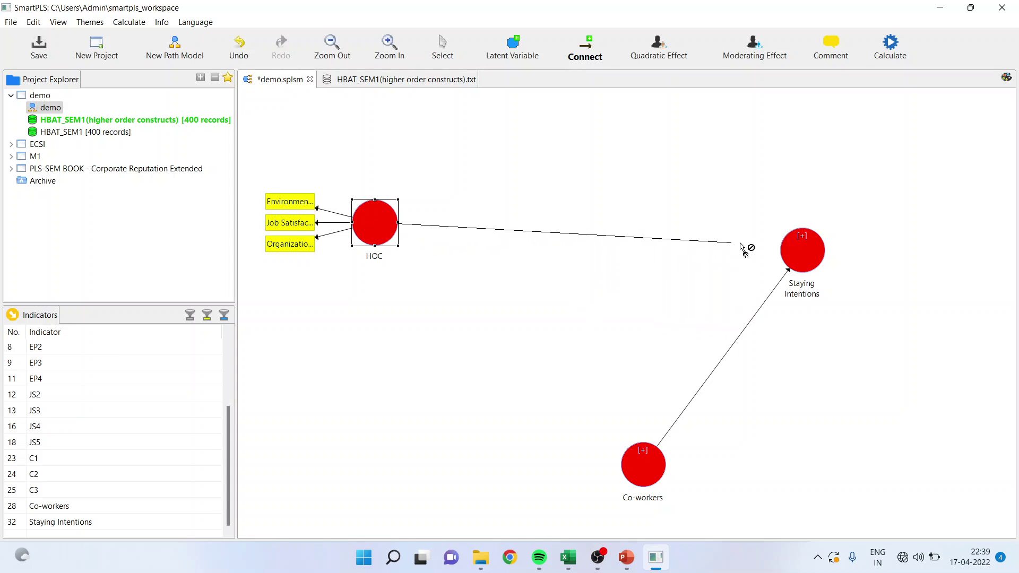
click(786, 244)
click(637, 450)
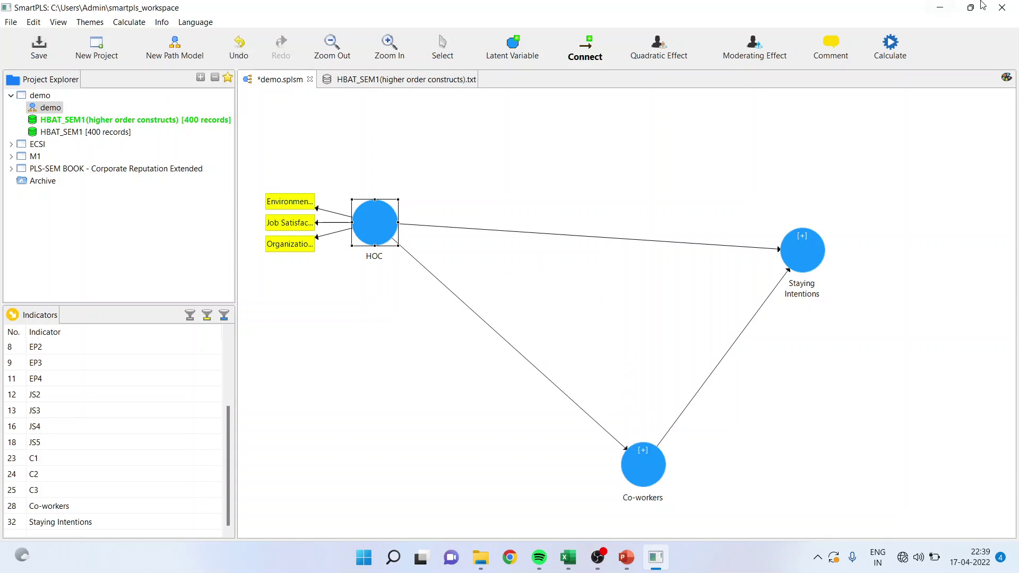
Step: Run the PLS Algorithm on the rebuilt model and open the full report
click(892, 47)
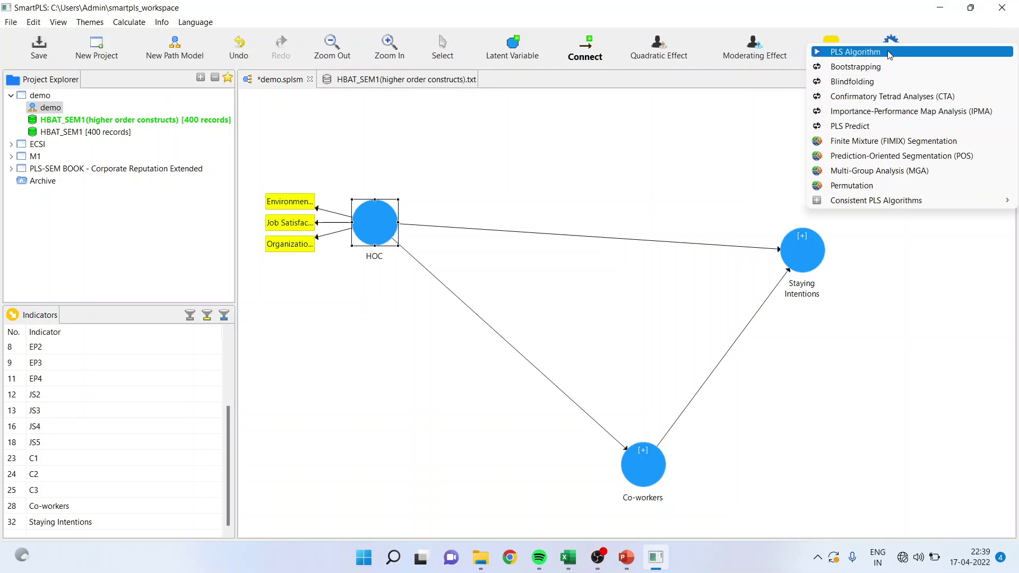
click(887, 52)
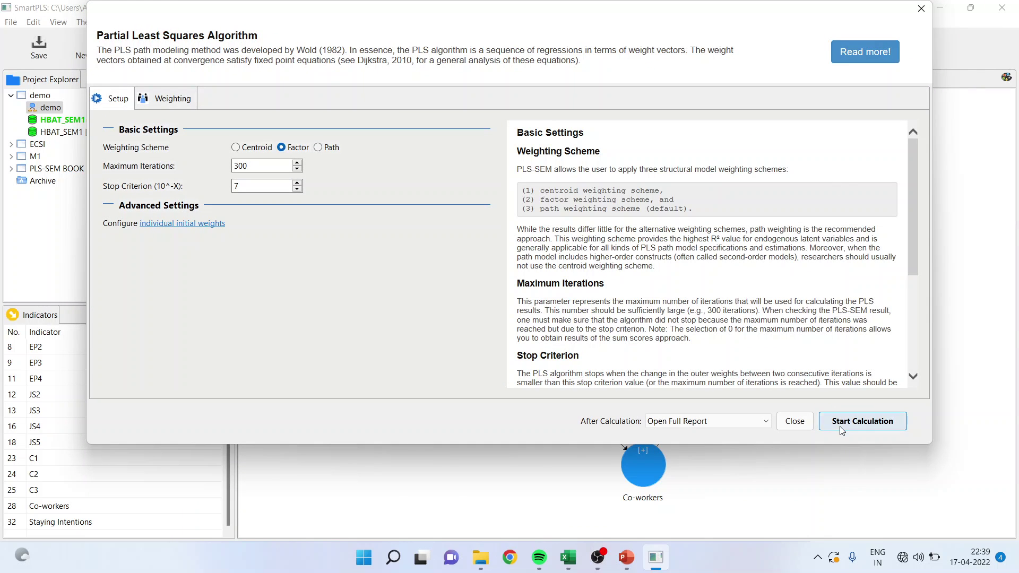
click(846, 427)
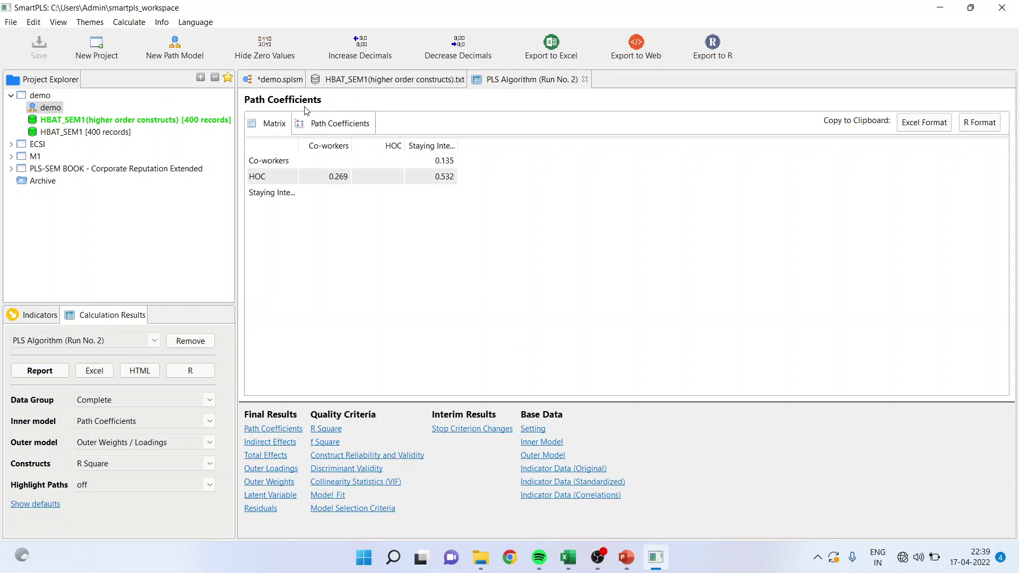
Step: Review the outer loadings and the construct reliability and validity matrix, widening the construct name column and highlighting the HOC row
click(281, 471)
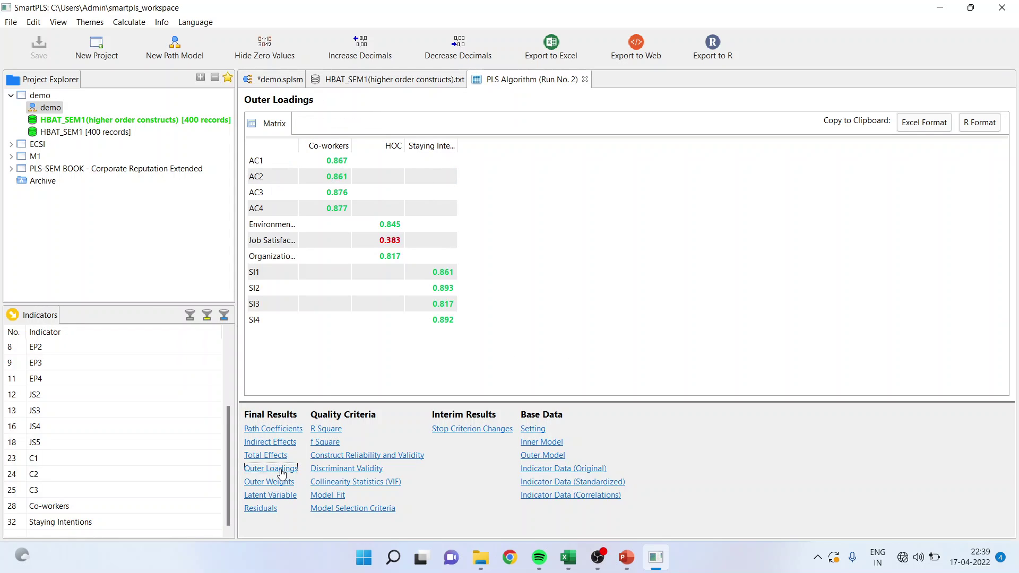
click(342, 456)
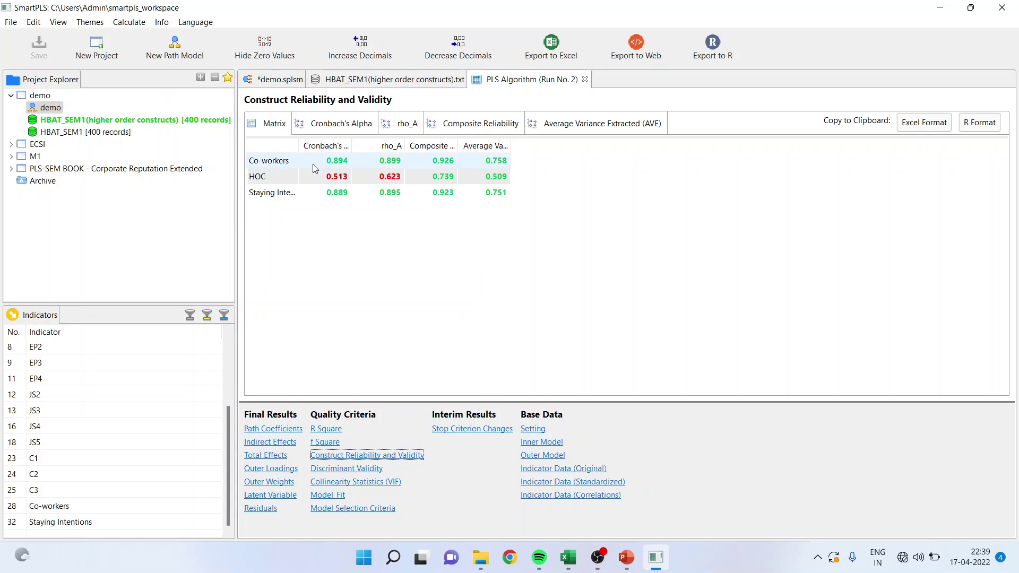
drag(299, 145, 407, 139)
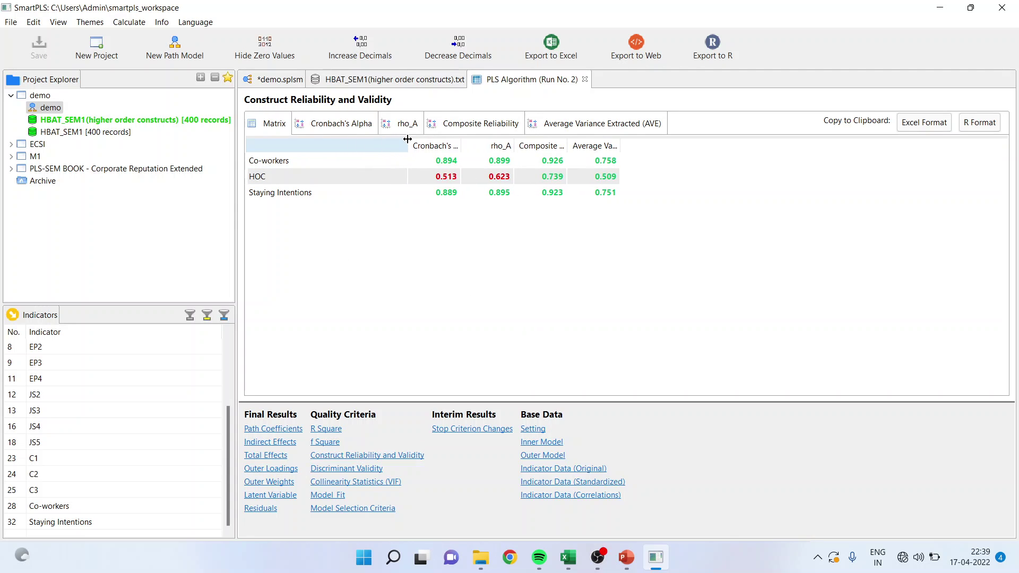
click(559, 180)
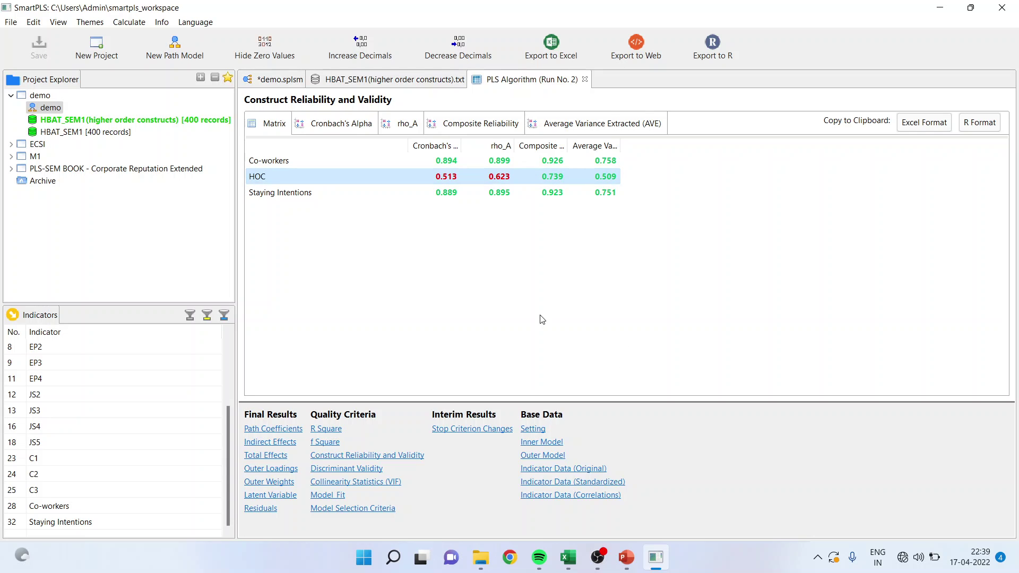
Step: Compare the model's HOC results with AVE and Composite Reliability in G3 and G4 of the Reflective Reflective Excel workbook, and return to SmartPLS's reliability report
click(288, 83)
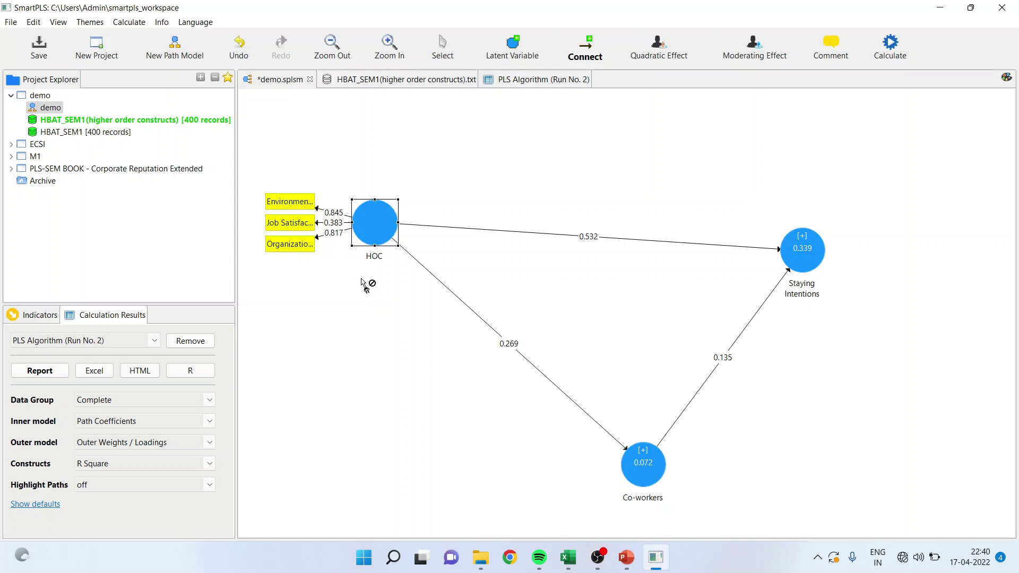
mouse_move(569, 559)
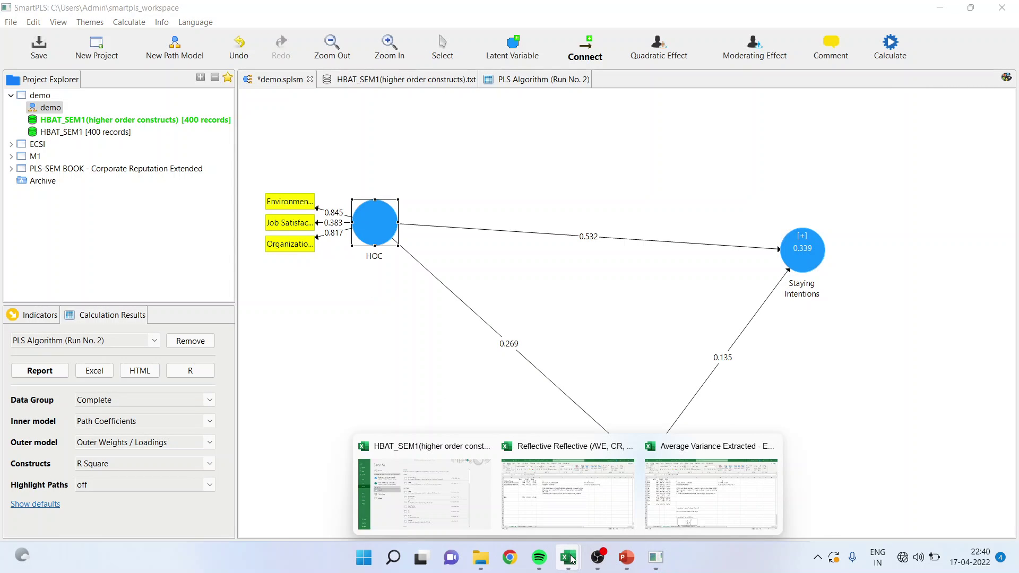
click(542, 518)
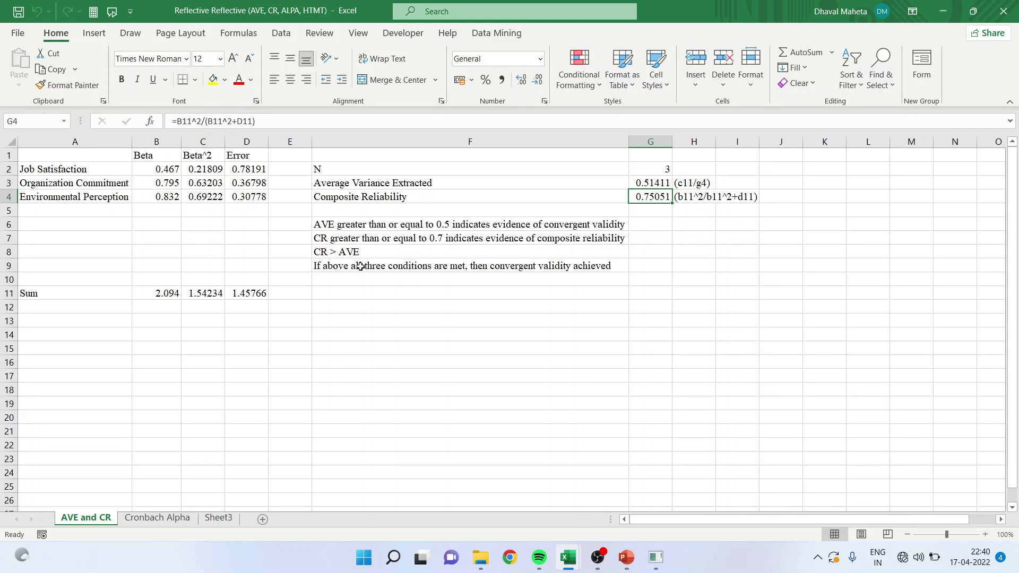
click(664, 183)
click(660, 199)
click(656, 557)
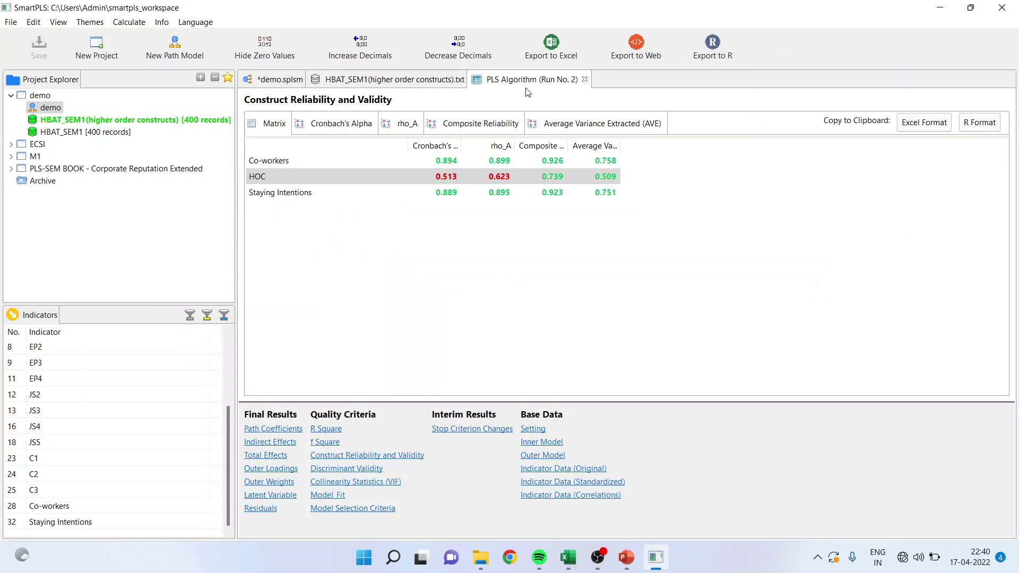
click(523, 81)
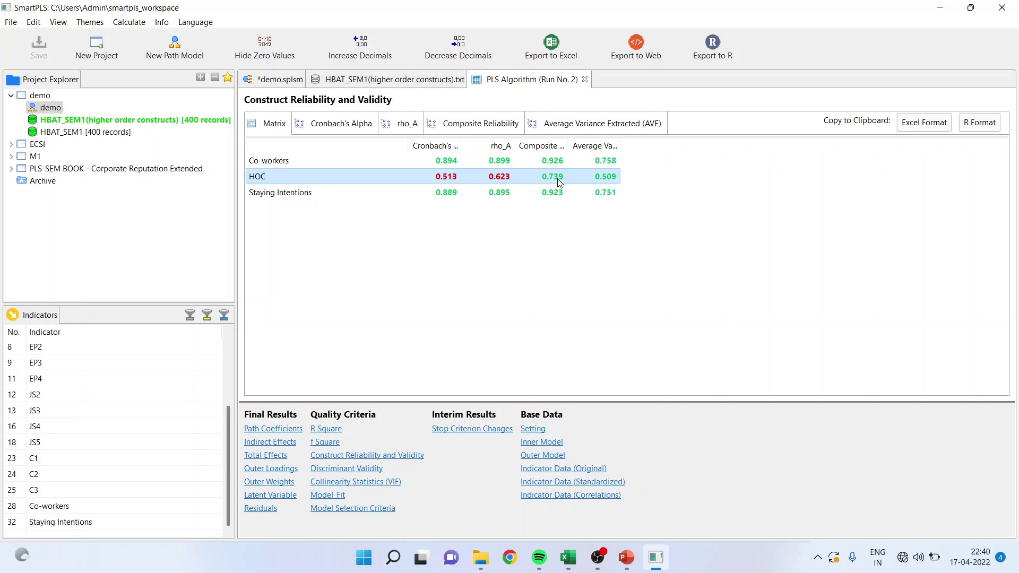
Step: Check HOC's discriminant validity using Fornell-Larcker and HTMT, and review the outer and inner VIF values
click(356, 472)
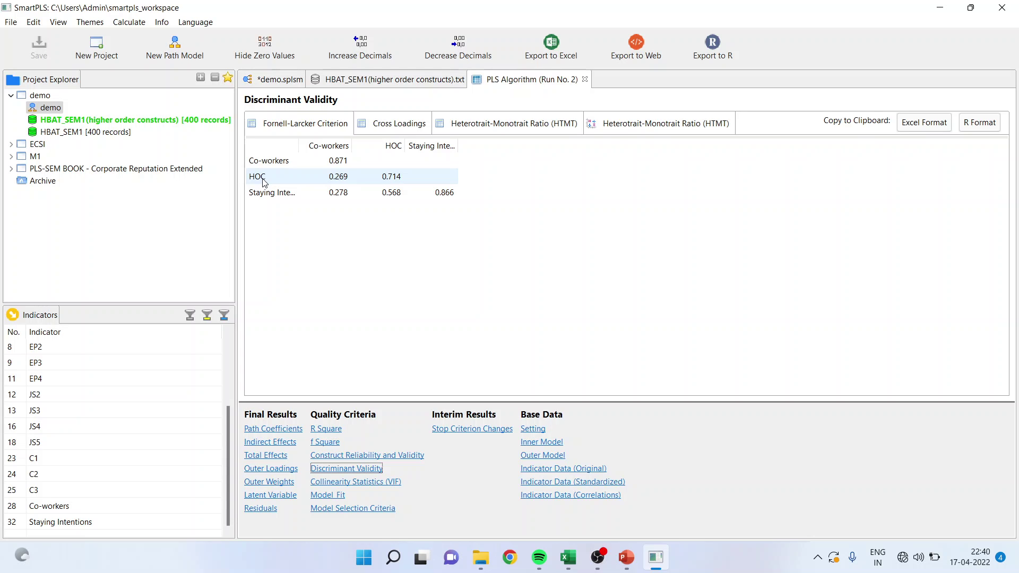
click(517, 124)
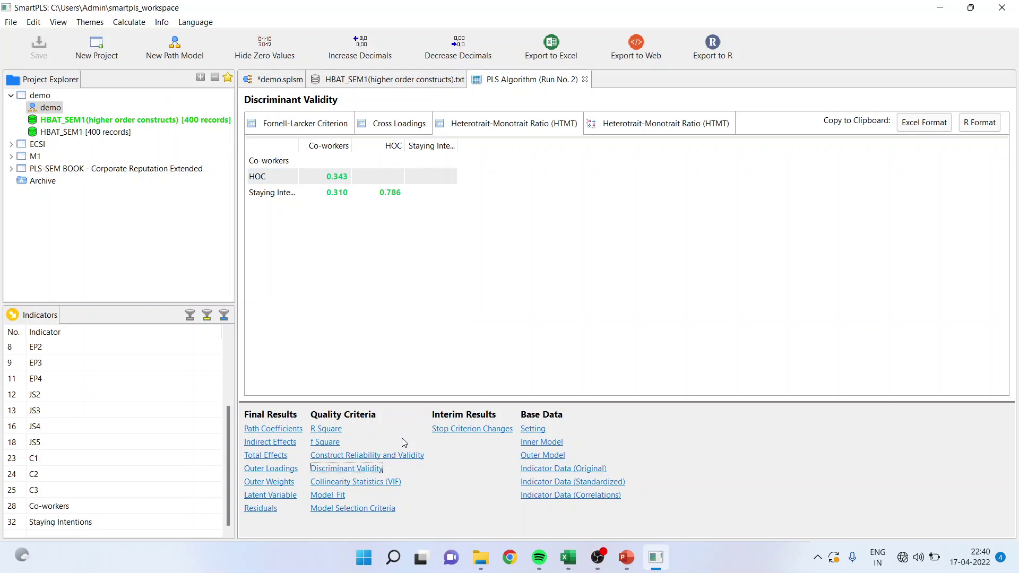
click(390, 483)
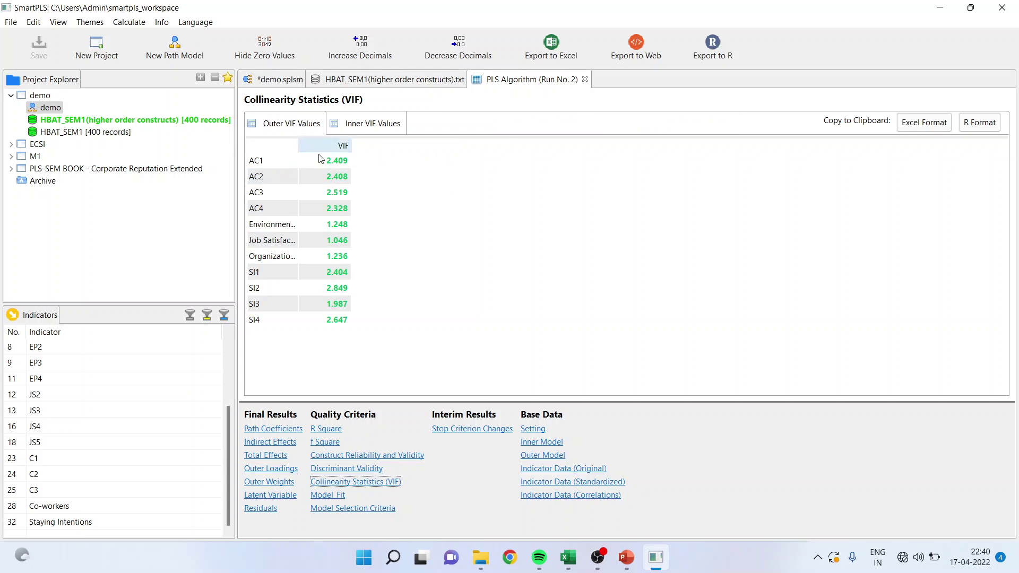
click(373, 122)
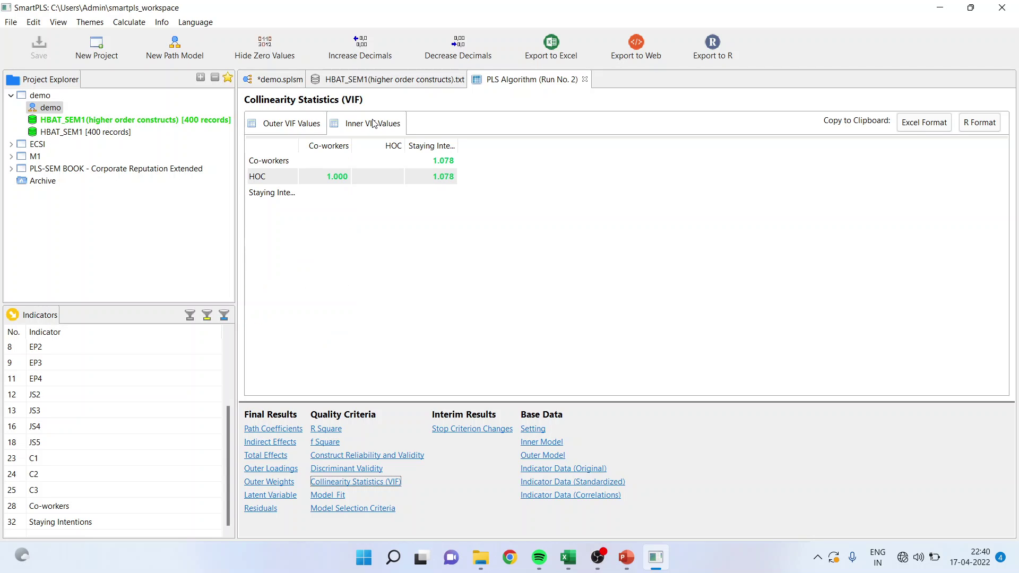
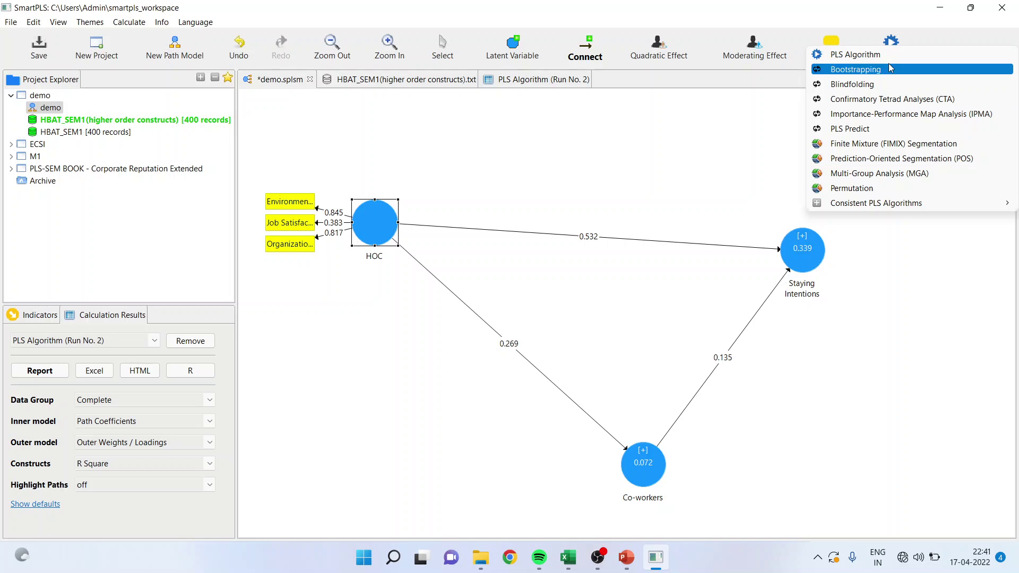
Step: Run complete bootstrapping with 1000 subsamples, open the full report, and widen the path coefficients table's name column to review path significance
click(881, 69)
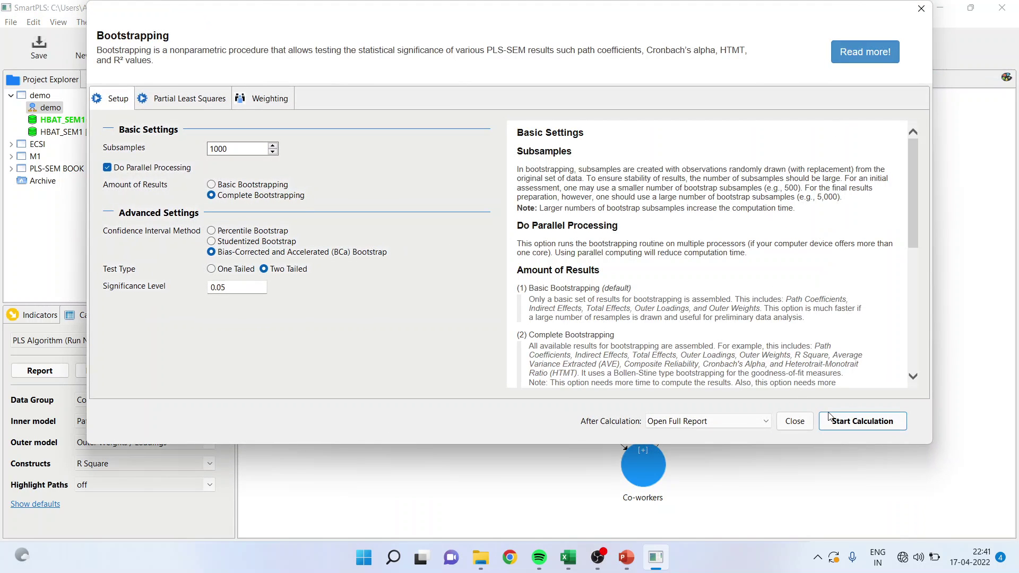
click(848, 425)
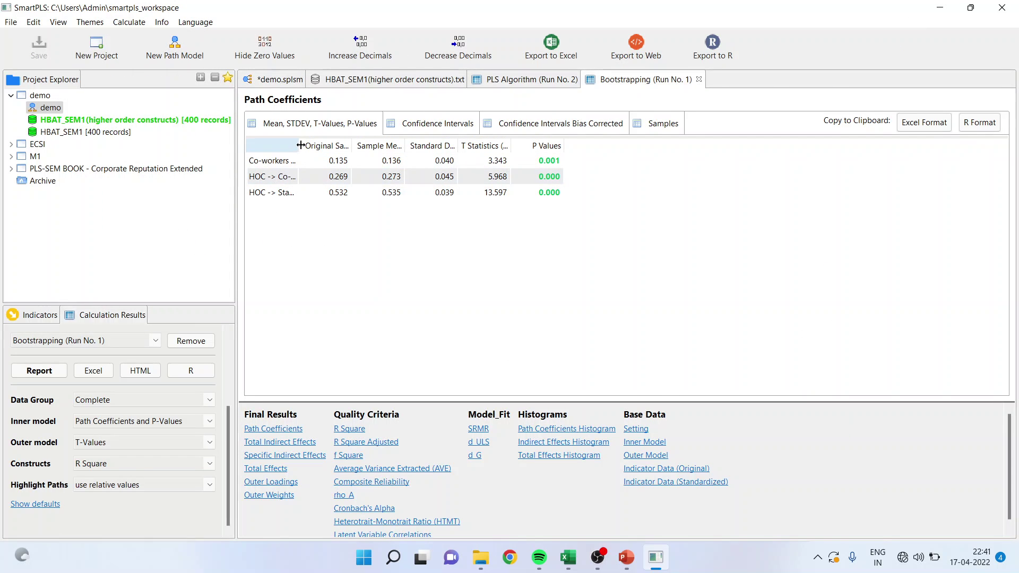
drag(300, 145, 405, 139)
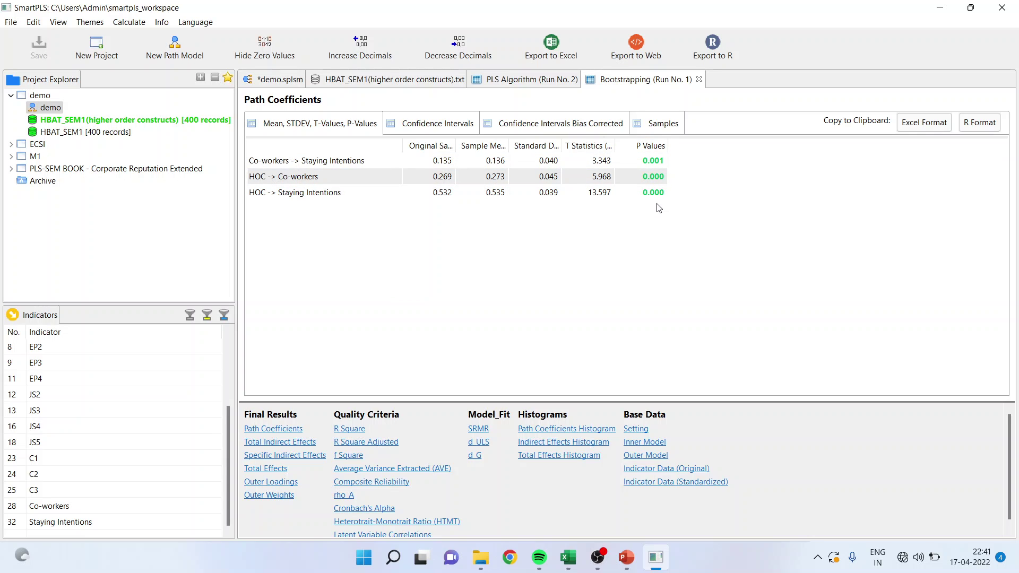
Step: Review the bias-corrected confidence intervals of the three path coefficients, widening the path name column and highlighting each path's row in turn
click(523, 129)
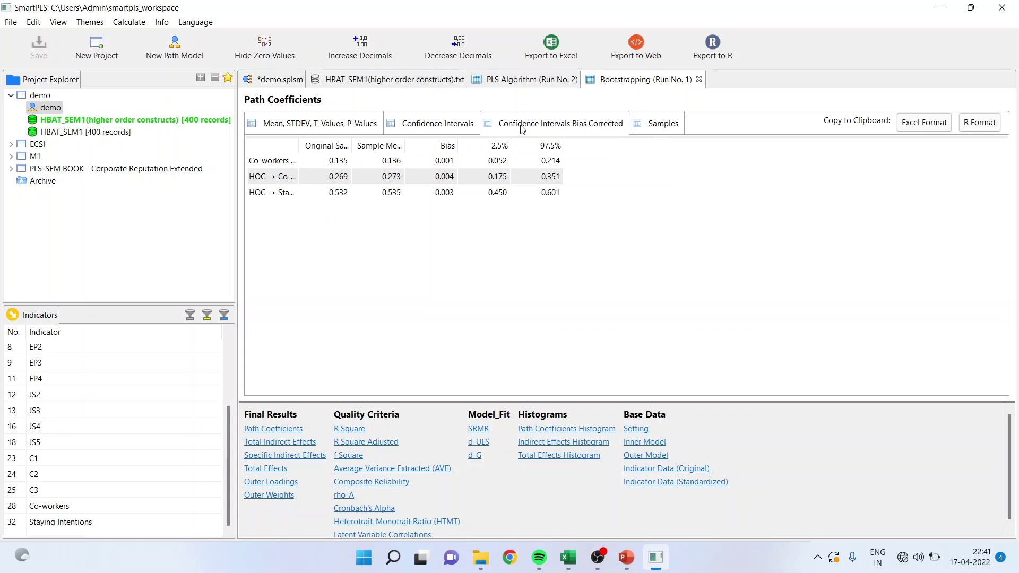
drag(299, 145, 450, 145)
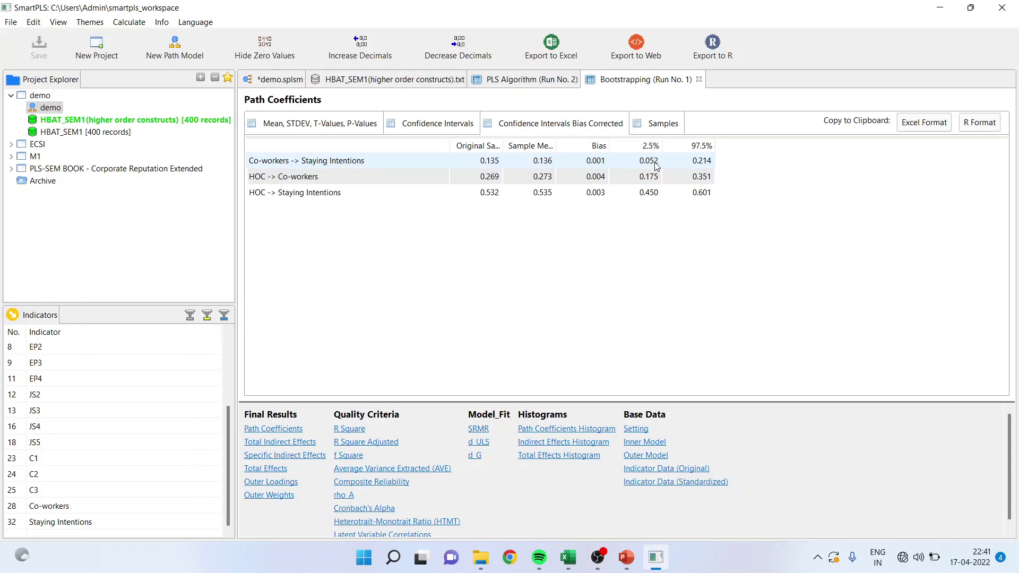
click(657, 167)
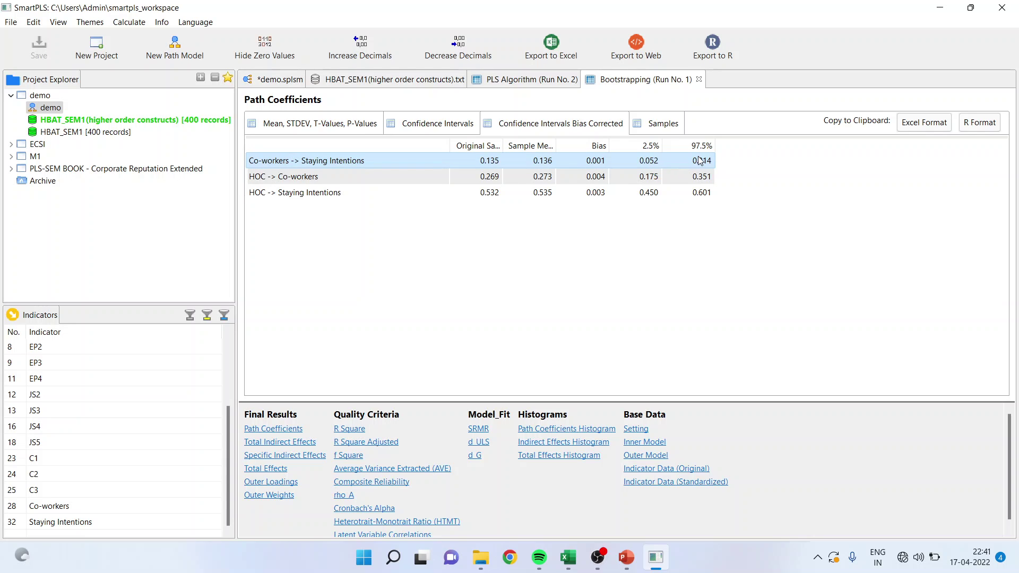
click(653, 178)
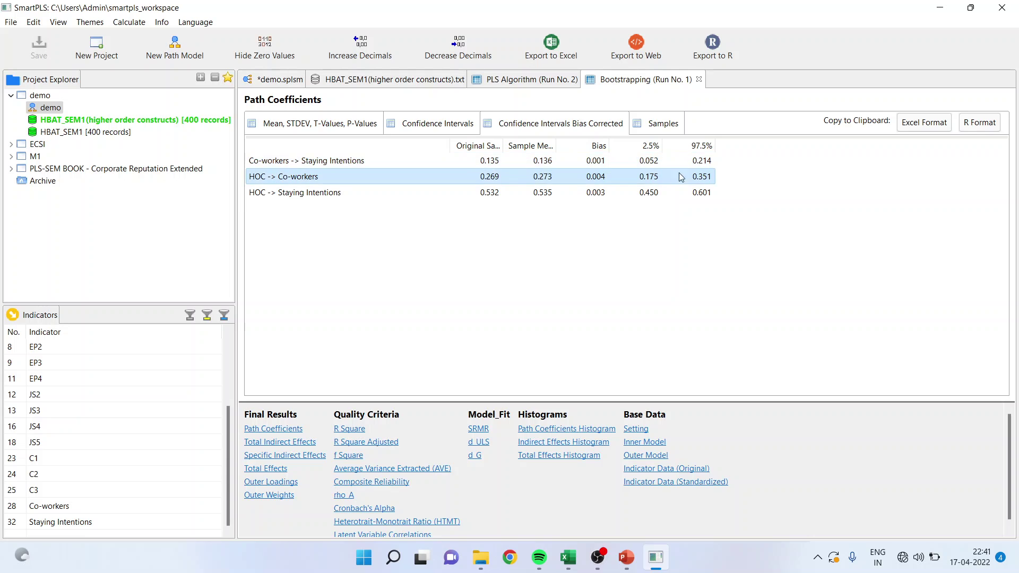
click(646, 192)
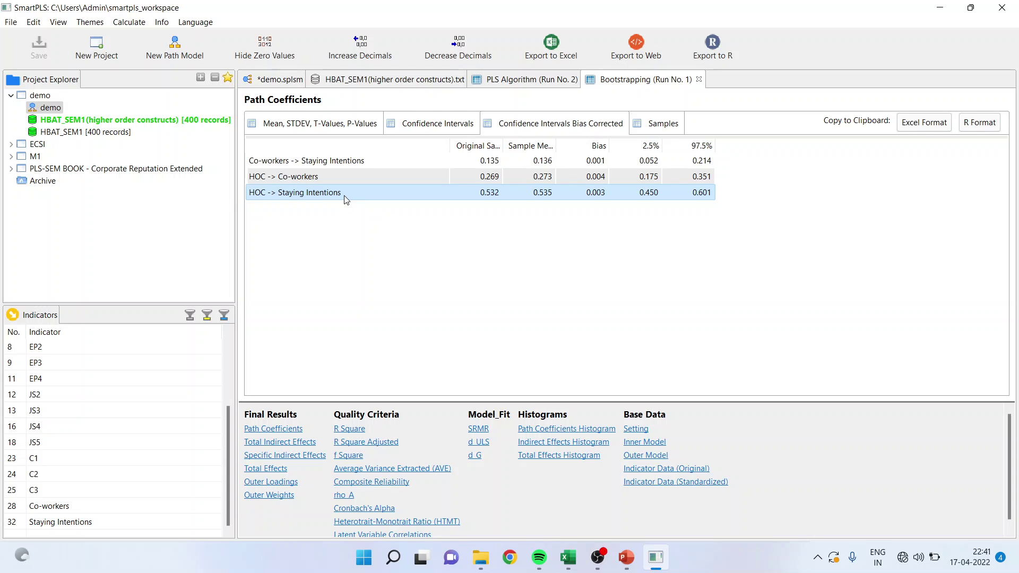
Step: View the bootstrapped path diagram, and examine R Square, f Square and Model Fit in the PLS Algorithm (Run No. 2) report
click(274, 80)
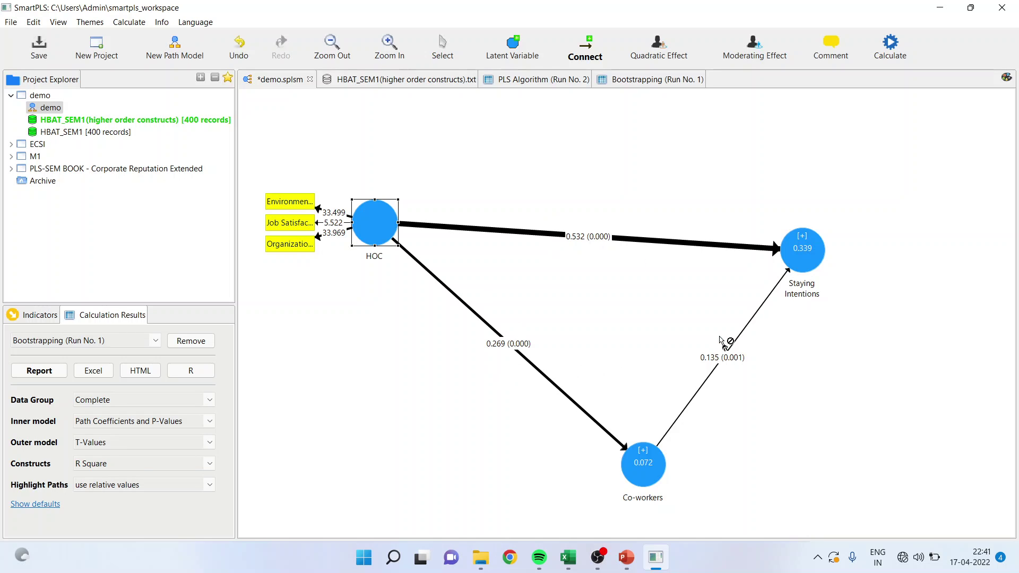
click(527, 82)
click(330, 430)
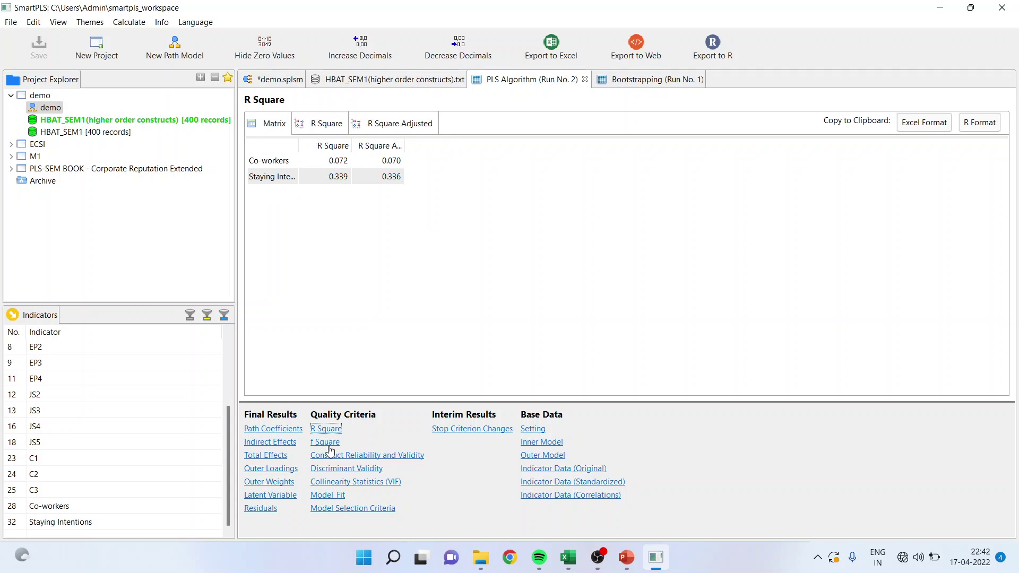
click(327, 445)
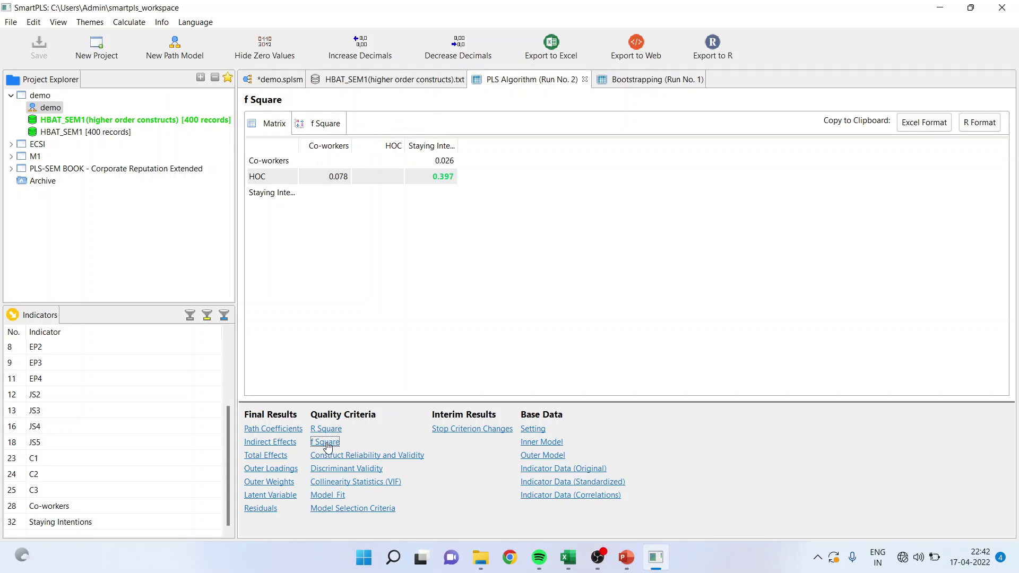
click(333, 495)
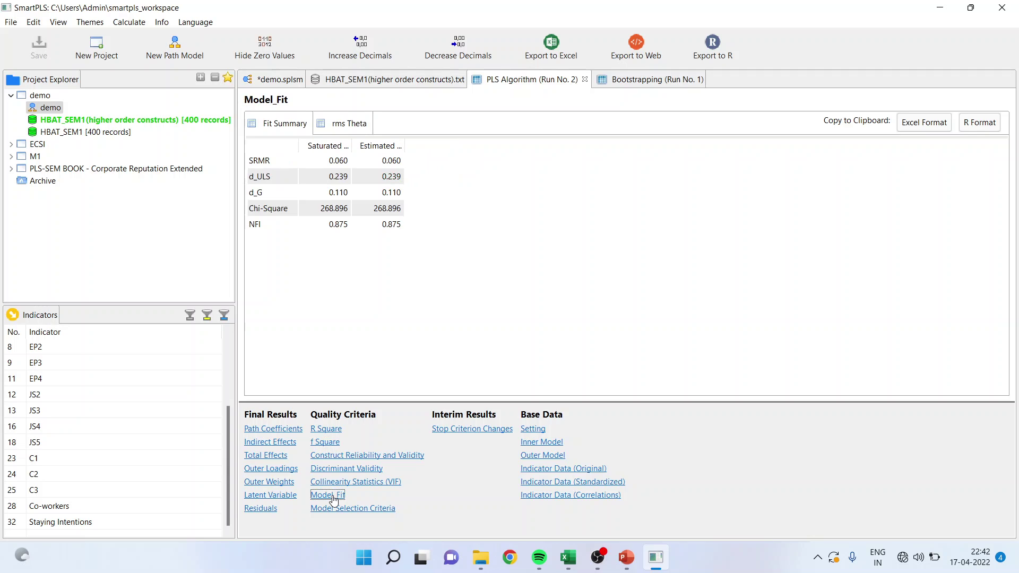